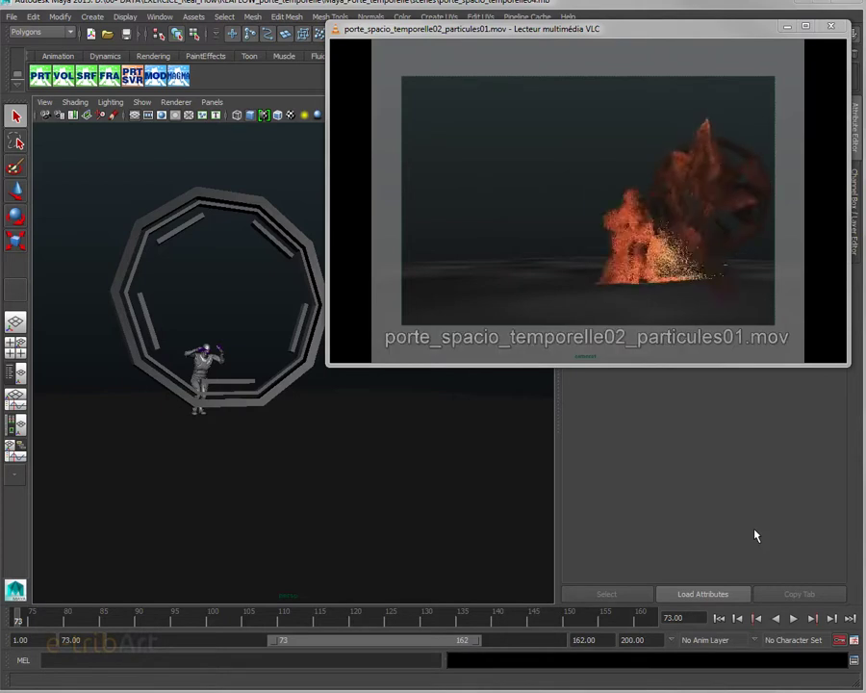
# Close the reference particle video and review the character and portal animation up to frame 156 in Maya
pyautogui.moveTo(470, 29); pyautogui.dragTo(481, 13)
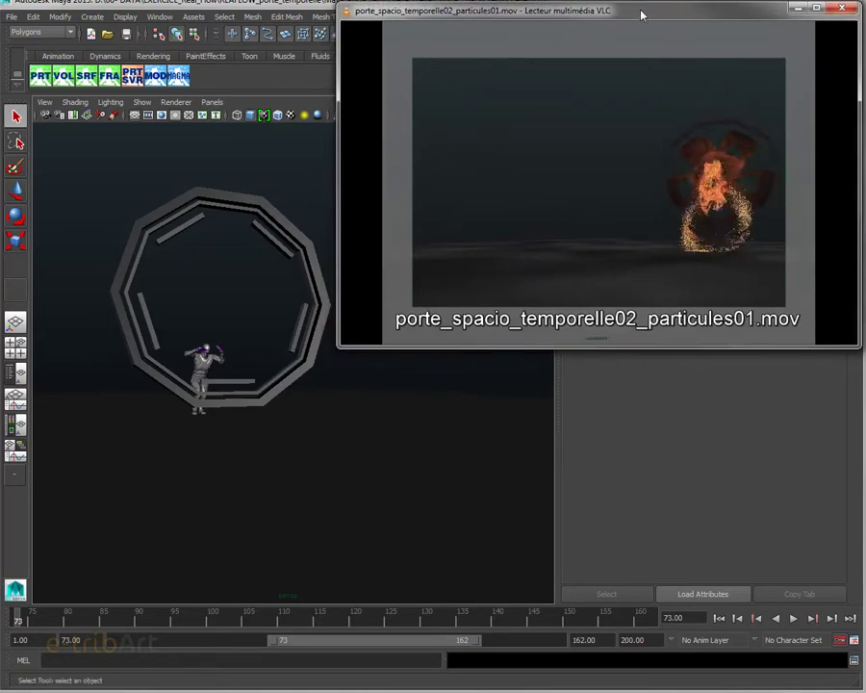
pyautogui.click(844, 7)
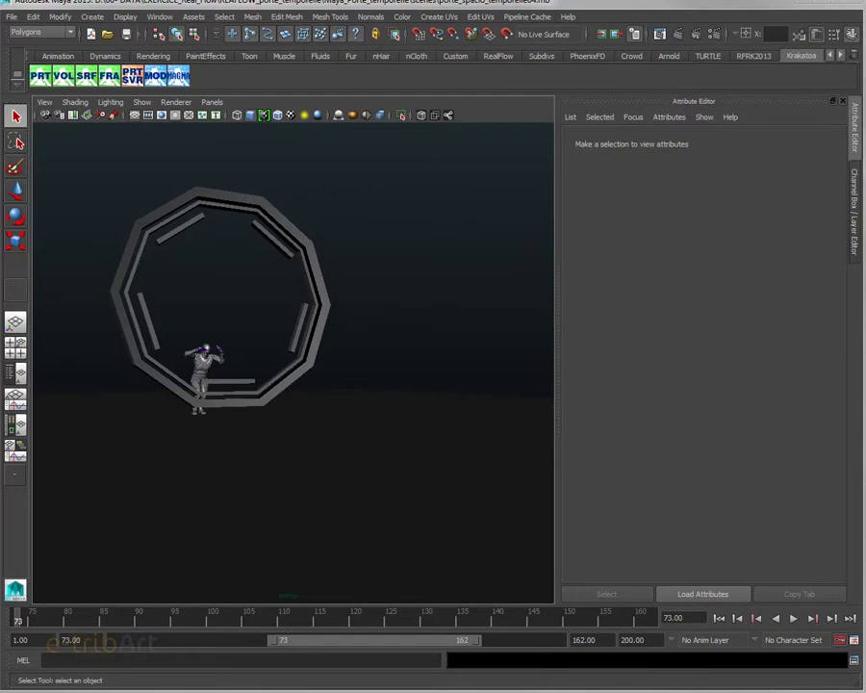
pyautogui.hotkey('alt', 'v')
pyautogui.moveTo(90, 621)
pyautogui.mouseDown()
pyautogui.moveTo(169, 617)
pyautogui.moveTo(39, 613)
pyautogui.moveTo(458, 598)
pyautogui.moveTo(567, 619)
pyautogui.moveTo(635, 619)
pyautogui.moveTo(368, 634)
pyautogui.moveTo(71, 615)
pyautogui.moveTo(532, 625)
pyautogui.moveTo(400, 625)
pyautogui.moveTo(295, 611)
pyautogui.moveTo(19, 548)
pyautogui.moveTo(42, 535)
pyautogui.moveTo(106, 542)
pyautogui.moveTo(151, 555)
pyautogui.moveTo(104, 551)
pyautogui.moveTo(159, 564)
pyautogui.moveTo(356, 590)
pyautogui.moveTo(184, 586)
pyautogui.moveTo(29, 564)
pyautogui.moveTo(167, 562)
pyautogui.moveTo(144, 570)
pyautogui.moveTo(613, 631)
pyautogui.mouseUp()
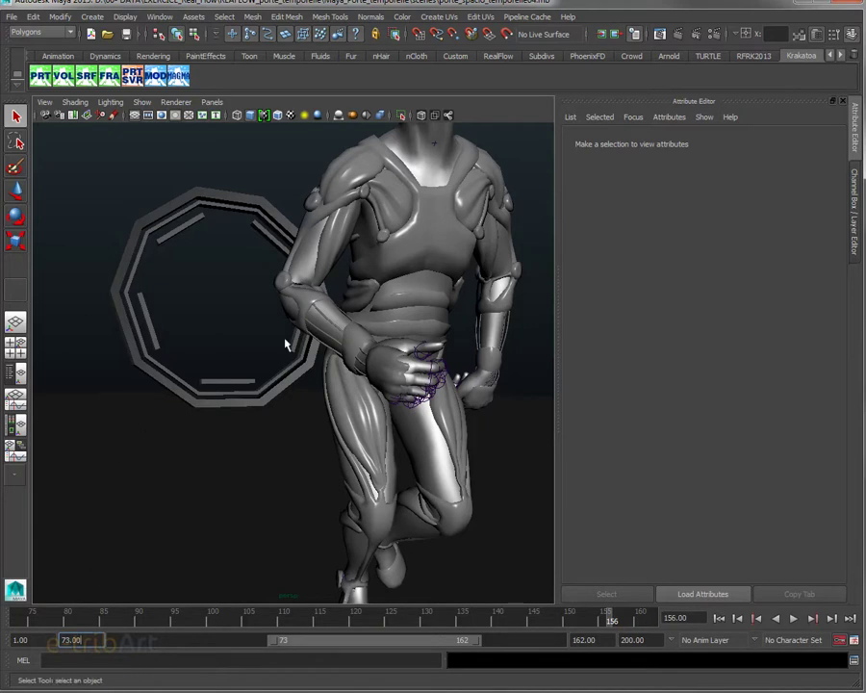
# Examine the portal's five inner bars and its inner ring, comparing them with the reference particle video
pyautogui.scroll(3, 228, 375)
pyautogui.keyDown('alt'); pyautogui.moveTo(229, 375); pyautogui.dragTo(343, 443, button='middle'); pyautogui.keyUp('alt')
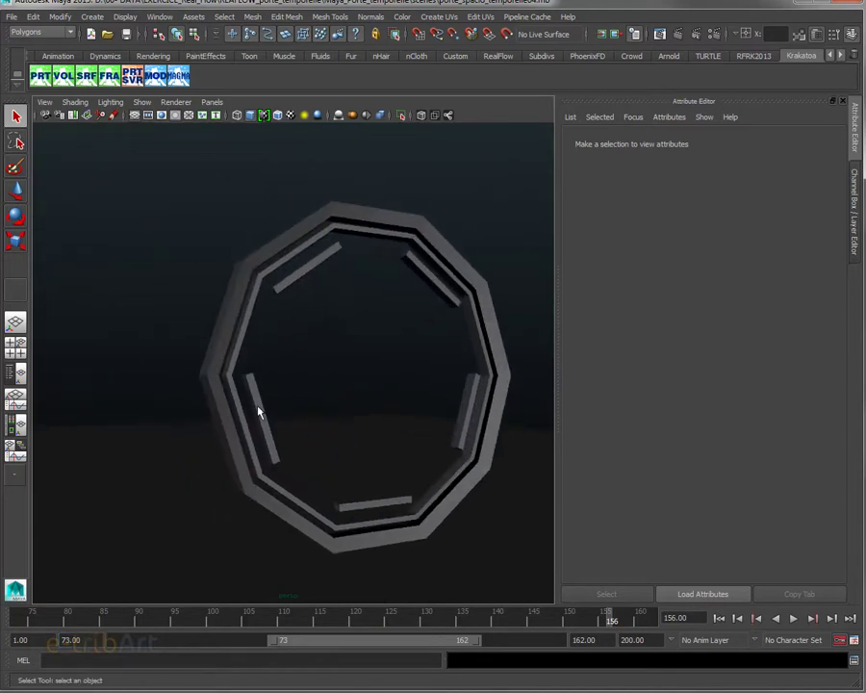
pyautogui.click(258, 377)
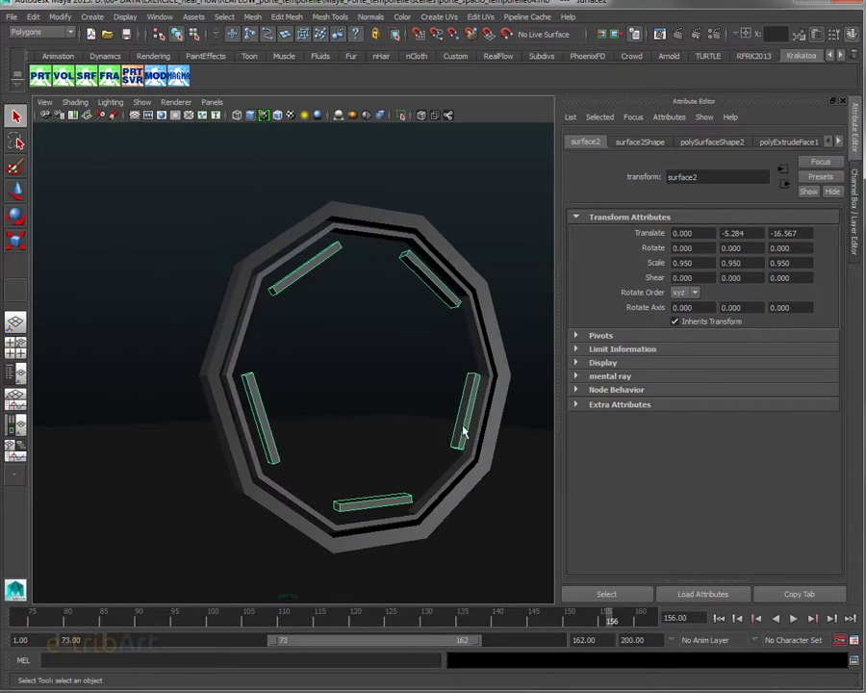
pyautogui.click(400, 241)
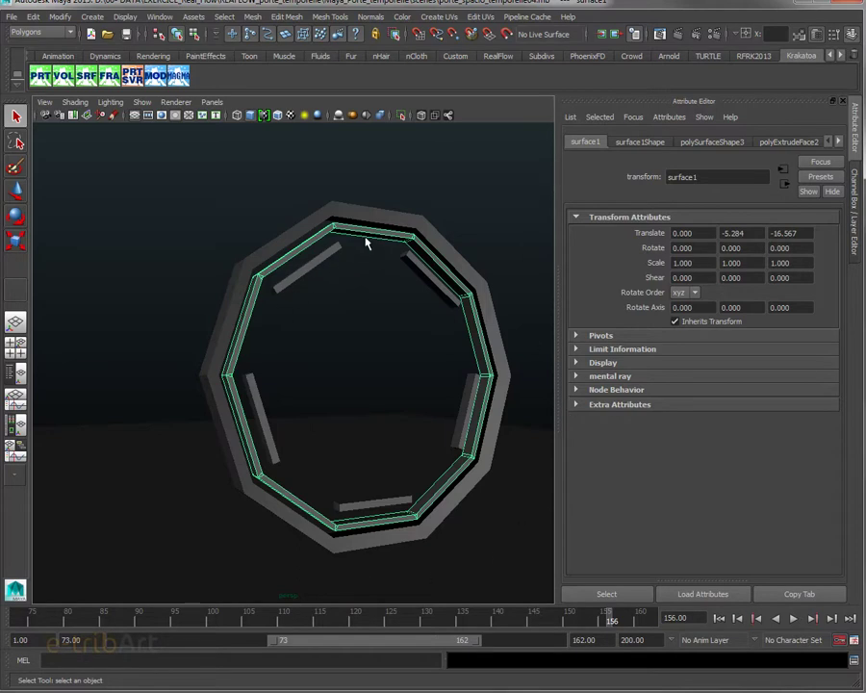
pyautogui.click(282, 287)
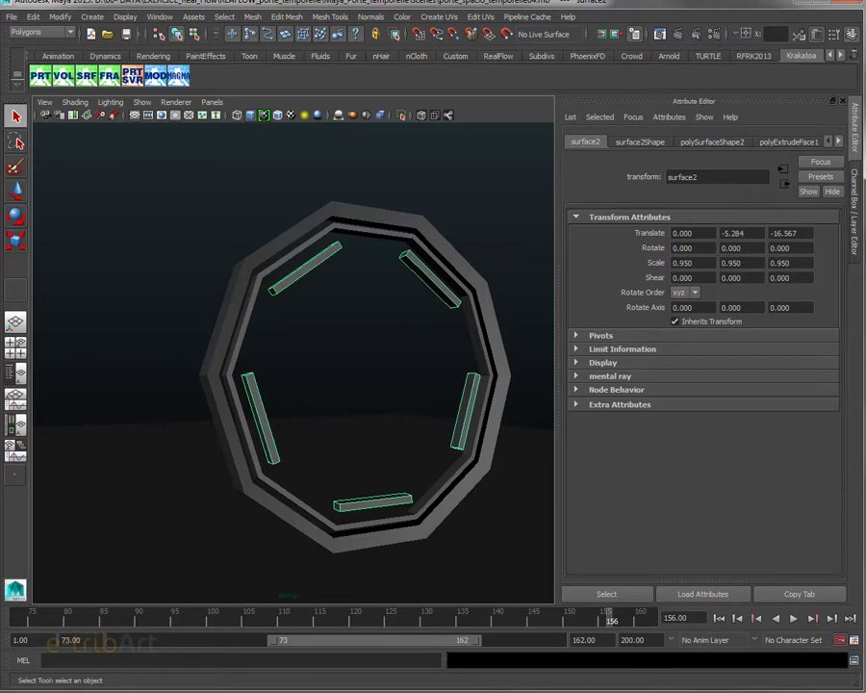
pyautogui.moveTo(451, 146); pyautogui.dragTo(329, 99)
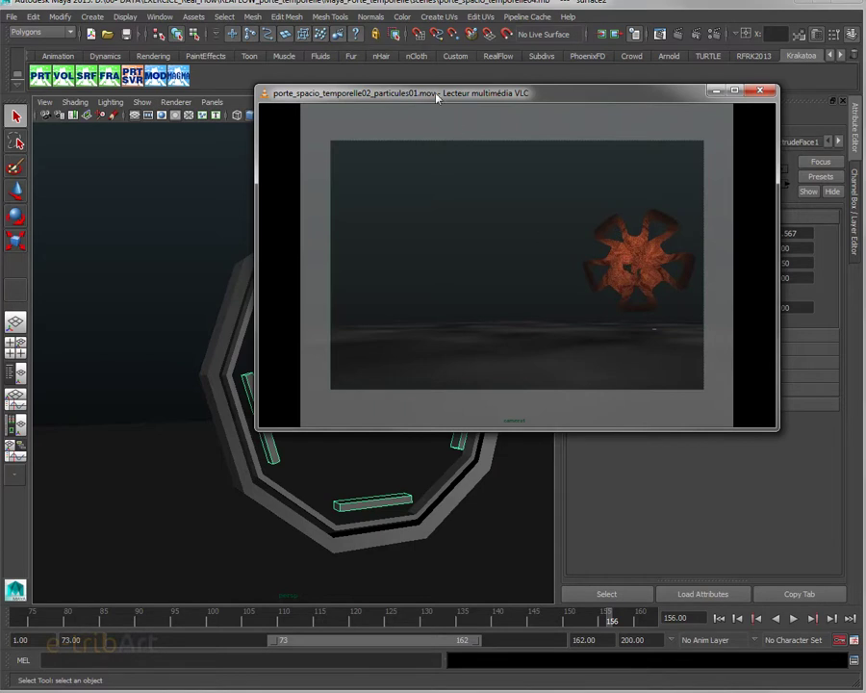
pyautogui.click(714, 90)
# Switch to RealFlow and review the character particle simulation and the portal fluid simulation, stopping the portal playback at frame 77
pyautogui.keyDown('alt'); pyautogui.moveTo(507, 427); pyautogui.dragTo(330, 422); pyautogui.keyUp('alt')
pyautogui.keyDown('alt'); pyautogui.moveTo(329, 422); pyautogui.dragTo(325, 428, button='right'); pyautogui.keyUp('alt')
pyautogui.keyDown('alt'); pyautogui.moveTo(324, 427); pyautogui.dragTo(423, 347, button='middle'); pyautogui.keyUp('alt')
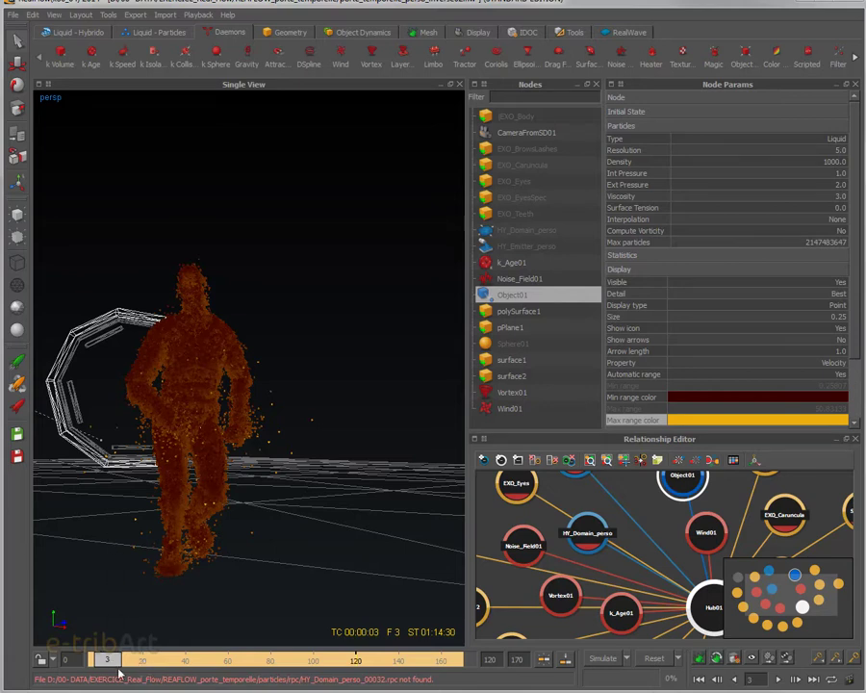
pyautogui.click(139, 661)
pyautogui.moveTo(140, 662); pyautogui.dragTo(113, 661)
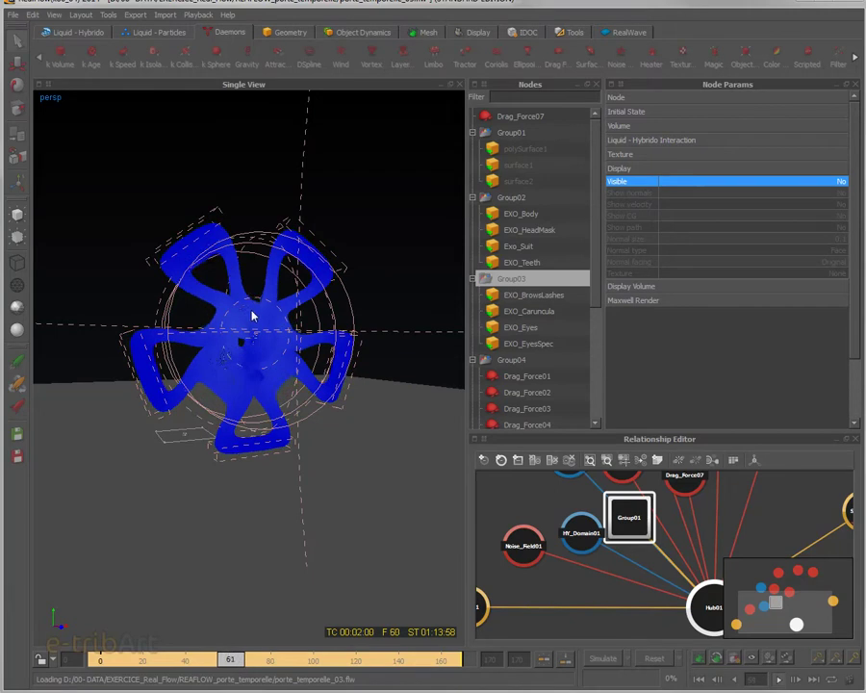
pyautogui.click(780, 680)
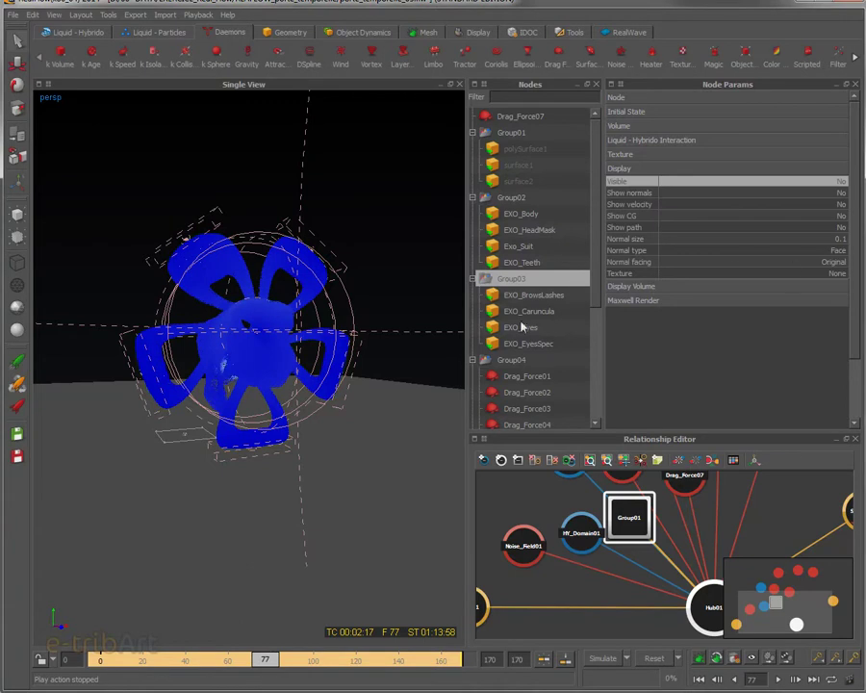
# In HY_Domain01's display settings, darken the min range color to a deep blue with Val 66
pyautogui.scroll(-3, 594, 300)
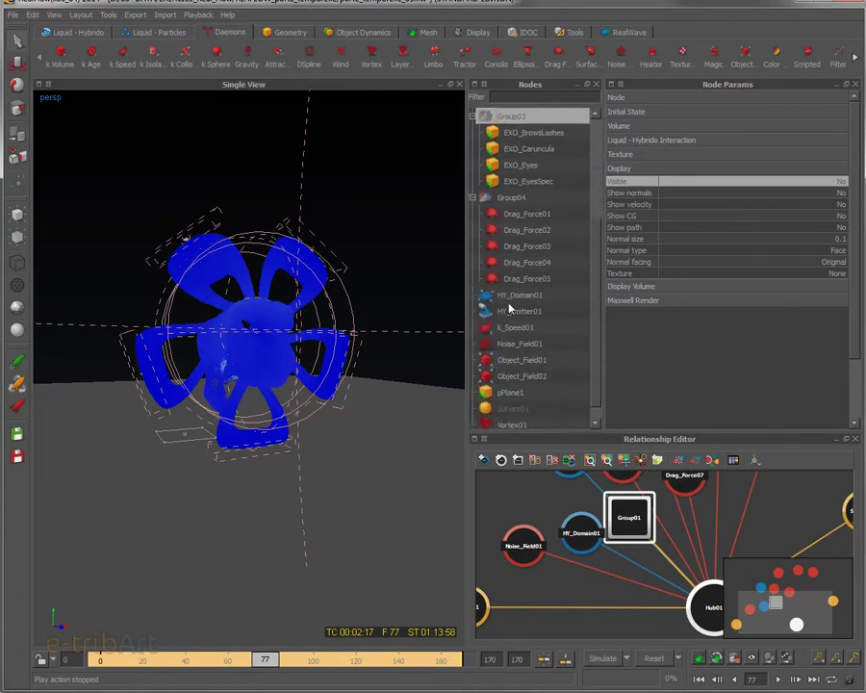
pyautogui.click(517, 295)
pyautogui.moveTo(853, 308); pyautogui.dragTo(854, 326)
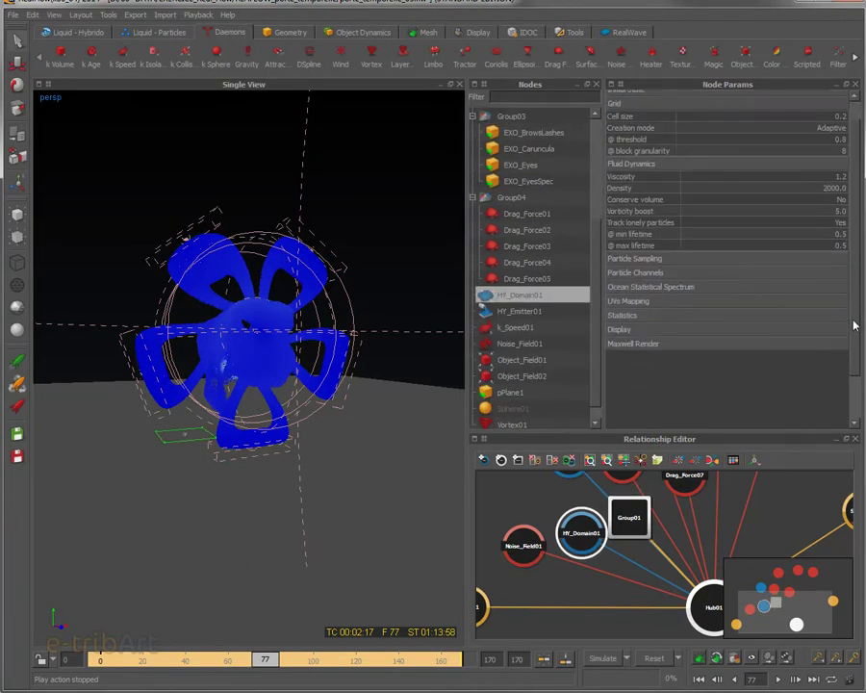
pyautogui.click(760, 330)
pyautogui.scroll(-3, 789, 352)
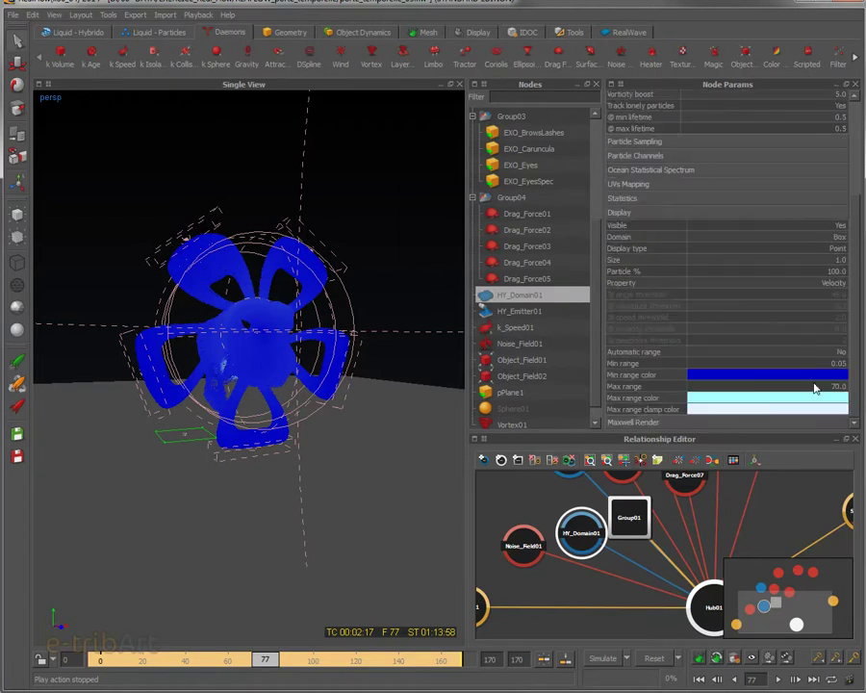
pyautogui.click(839, 353)
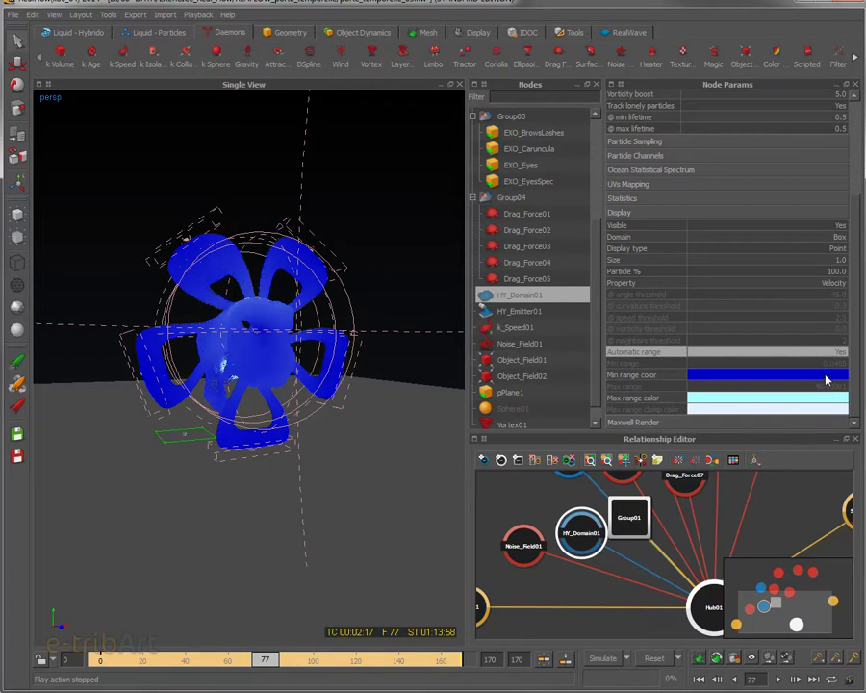
pyautogui.click(826, 378)
pyautogui.moveTo(797, 361); pyautogui.dragTo(802, 330)
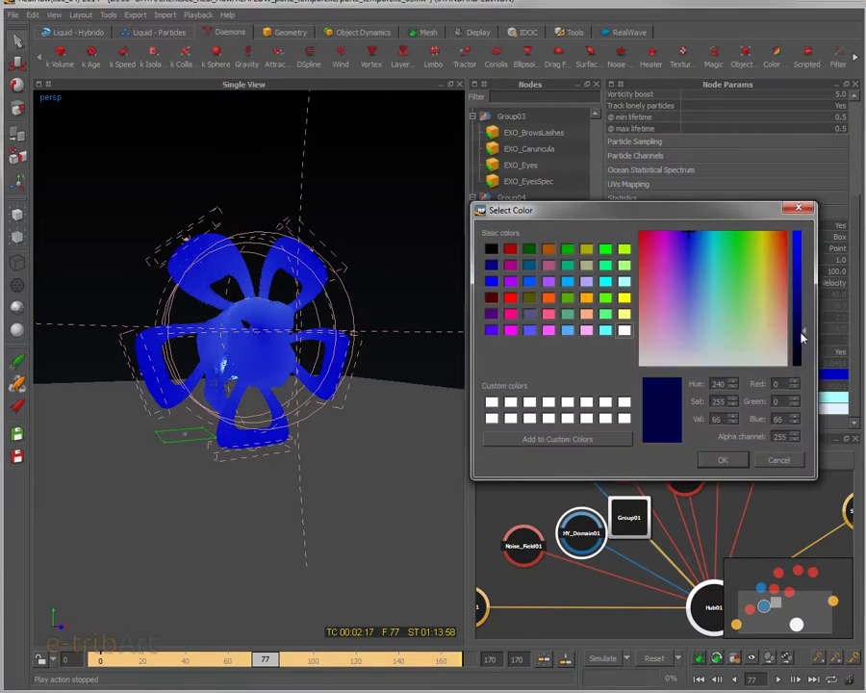
pyautogui.click(733, 463)
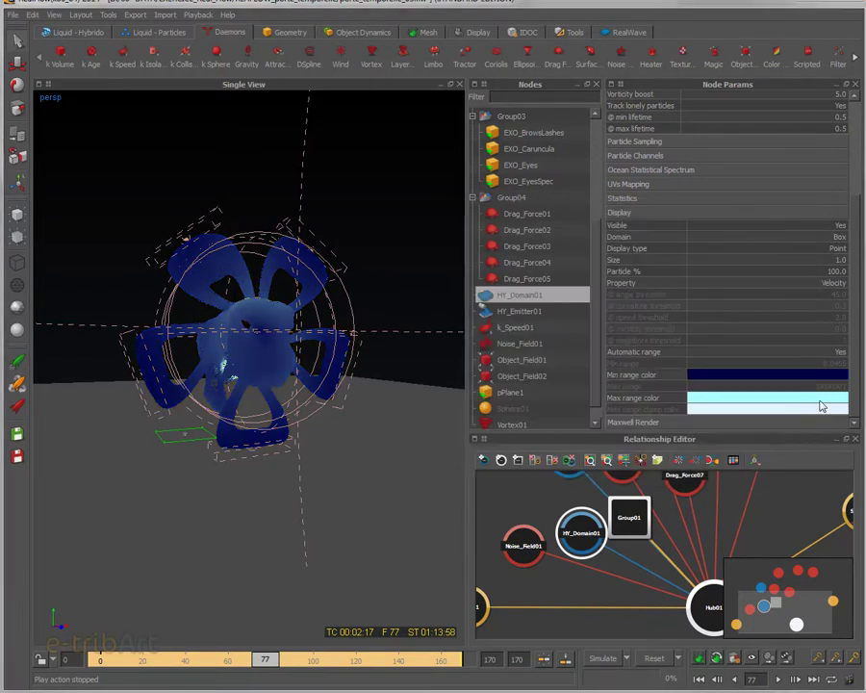
# Keep HY_Domain01's max range color, turn off its automatic range and set the max range to 70
pyautogui.click(820, 405)
pyautogui.click(739, 460)
pyautogui.click(837, 357)
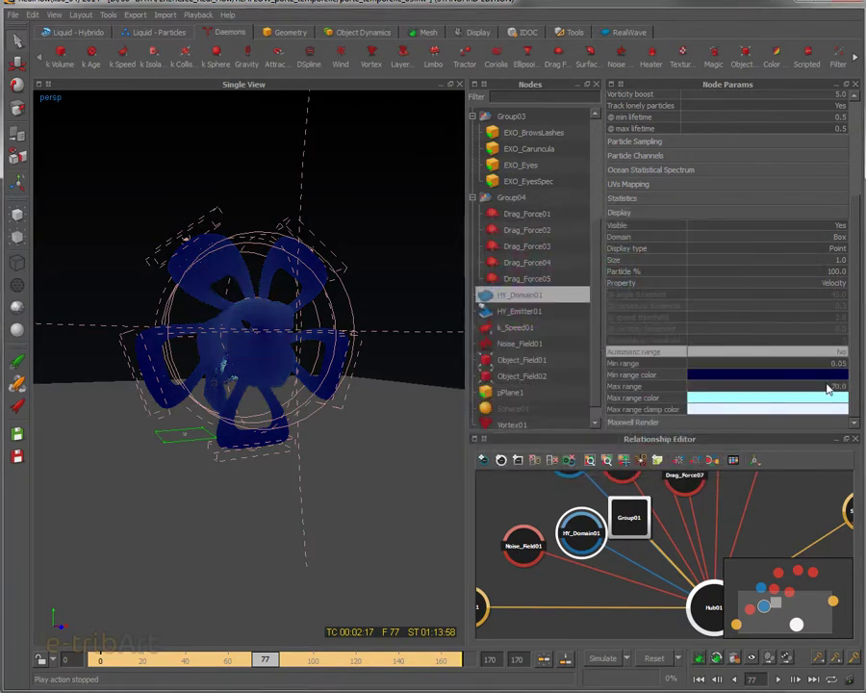
pyautogui.click(839, 386)
pyautogui.write('70')
pyautogui.press('Return')
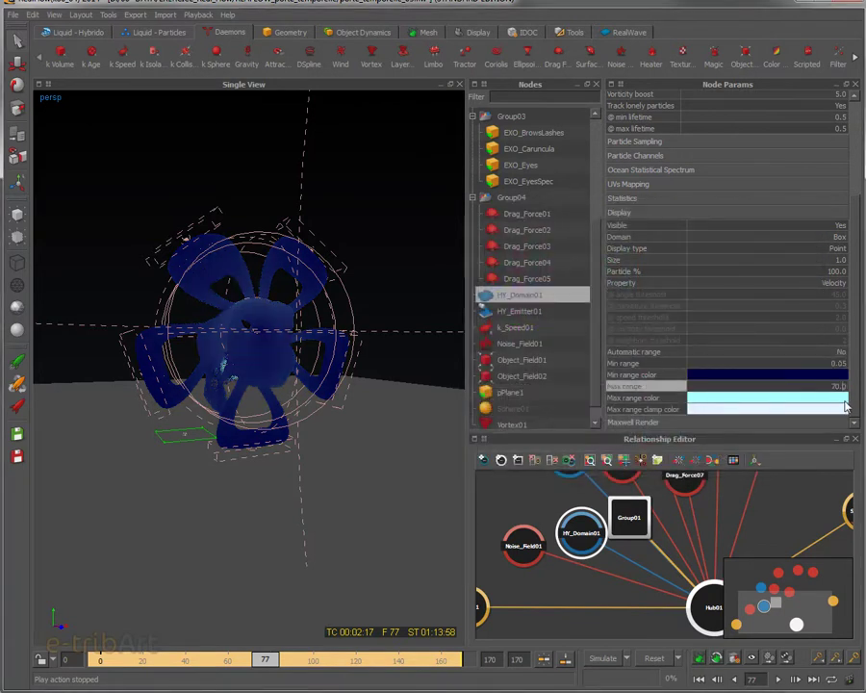
# Try the automatic range on HY_Domain01's particle display and switch it back off
pyautogui.click(840, 388)
pyautogui.click(839, 353)
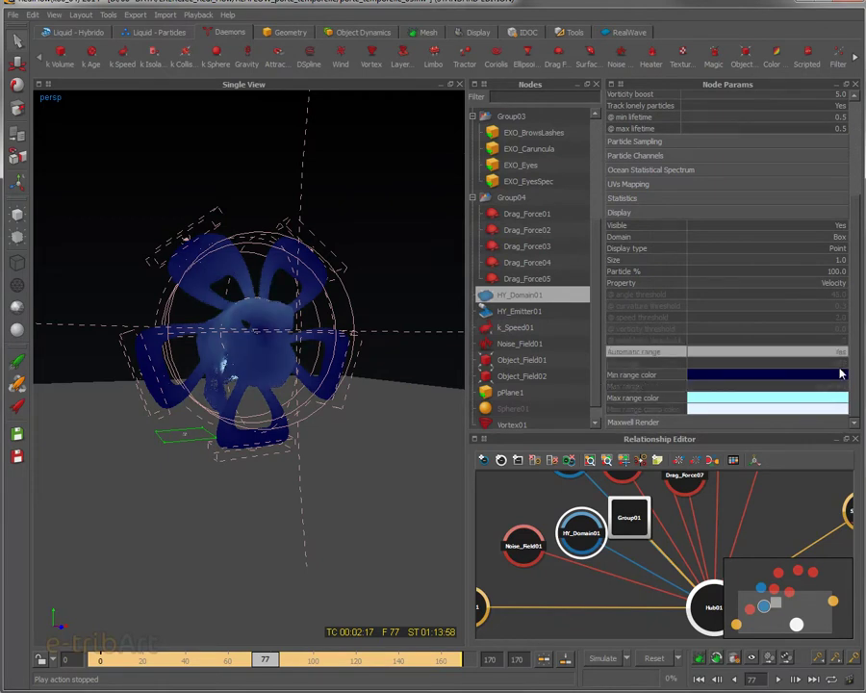
pyautogui.click(839, 352)
pyautogui.click(836, 387)
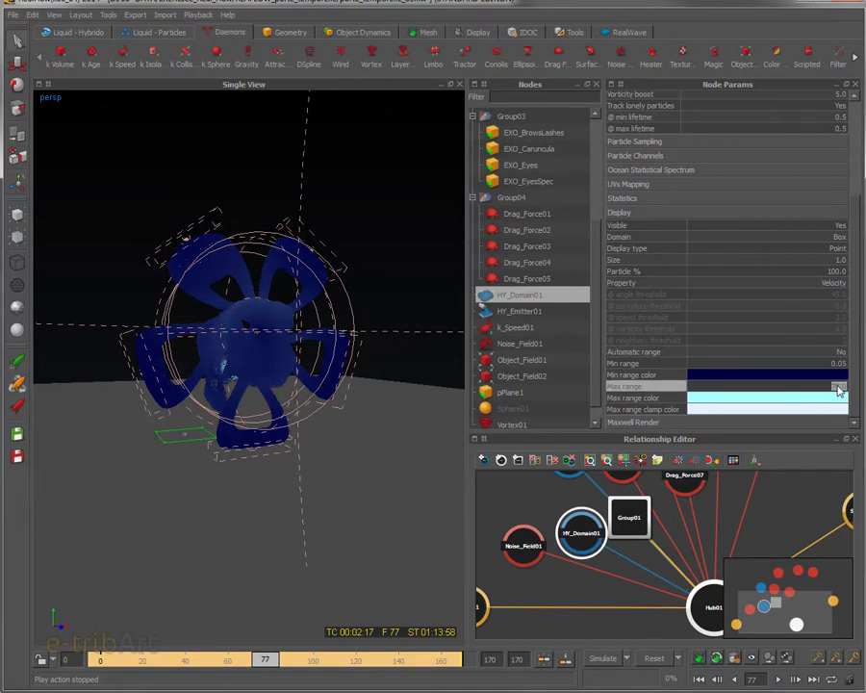
# Rewind the portal simulation to frame 0 and set HY_Domain01's max range to 70
pyautogui.moveTo(265, 660); pyautogui.dragTo(103, 667)
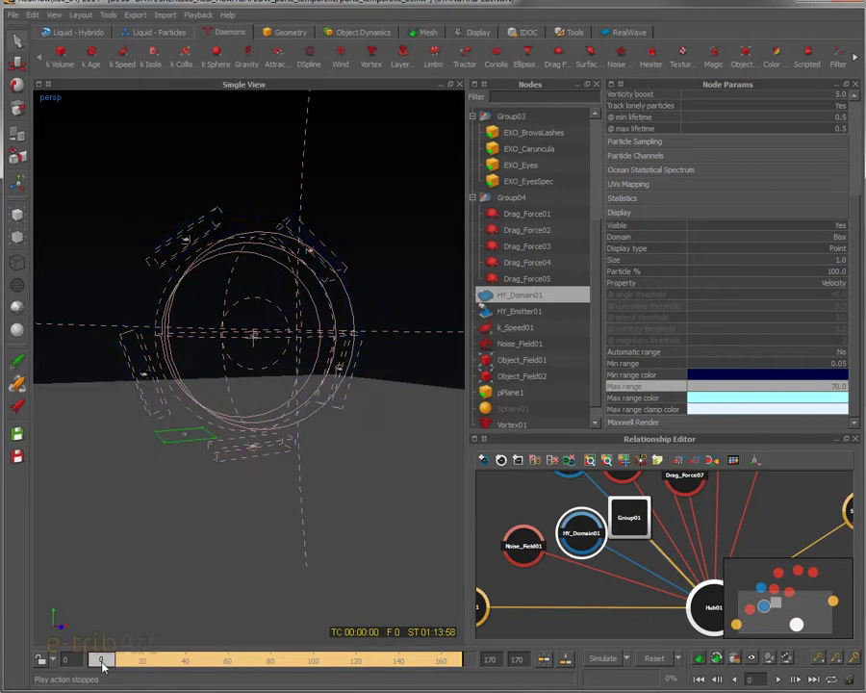
pyautogui.doubleClick(832, 386)
pyautogui.press('Return')
pyautogui.doubleClick(840, 386)
pyautogui.write('20')
pyautogui.press('Return')
# Play the portal simulation up to frame 91 and examine the particles bursting through the ring from several angles
pyautogui.click(778, 679)
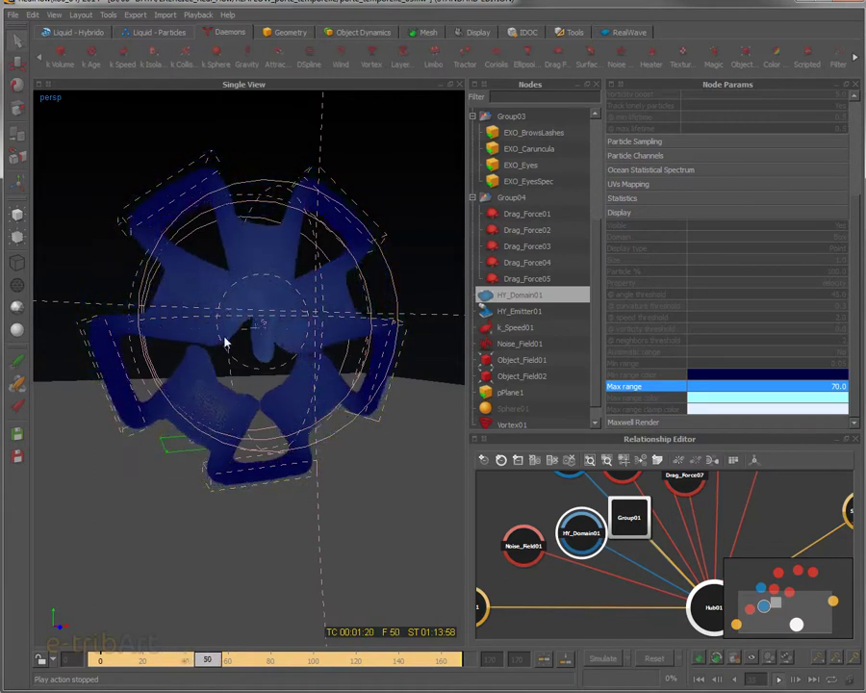
pyautogui.click(247, 329)
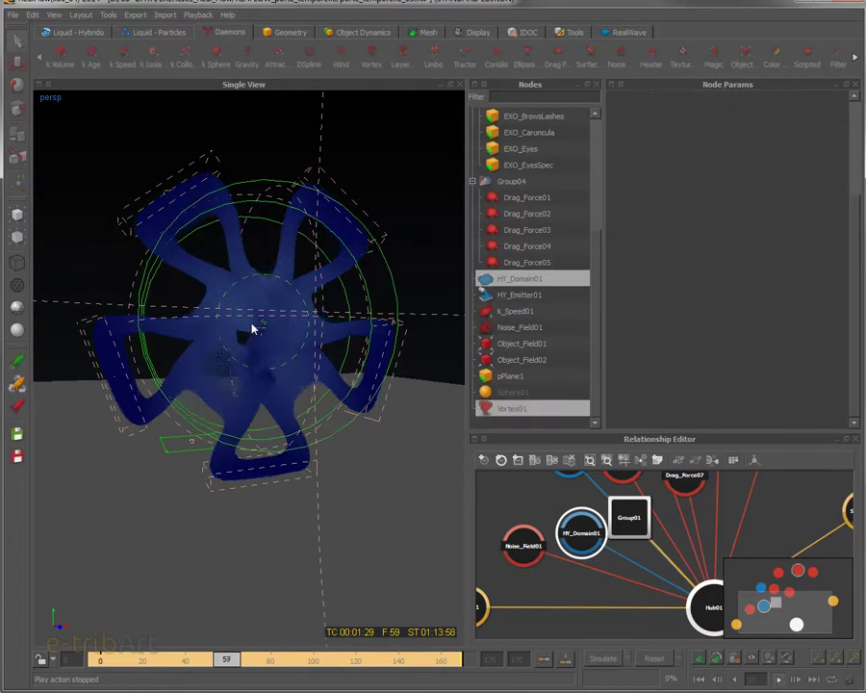
pyautogui.click(272, 364)
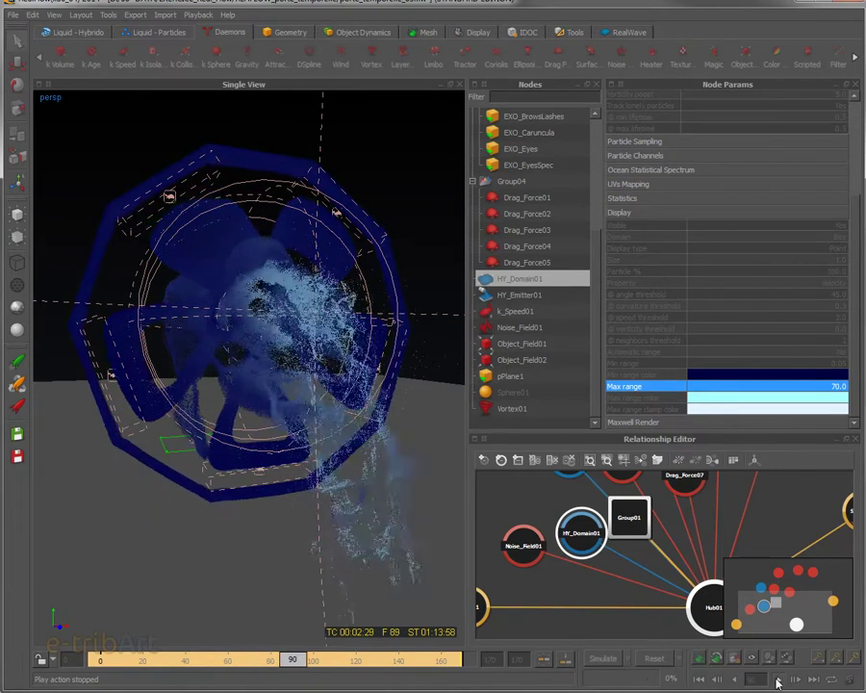
pyautogui.keyDown('alt'); pyautogui.moveTo(300, 390); pyautogui.dragTo(180, 296); pyautogui.keyUp('alt')
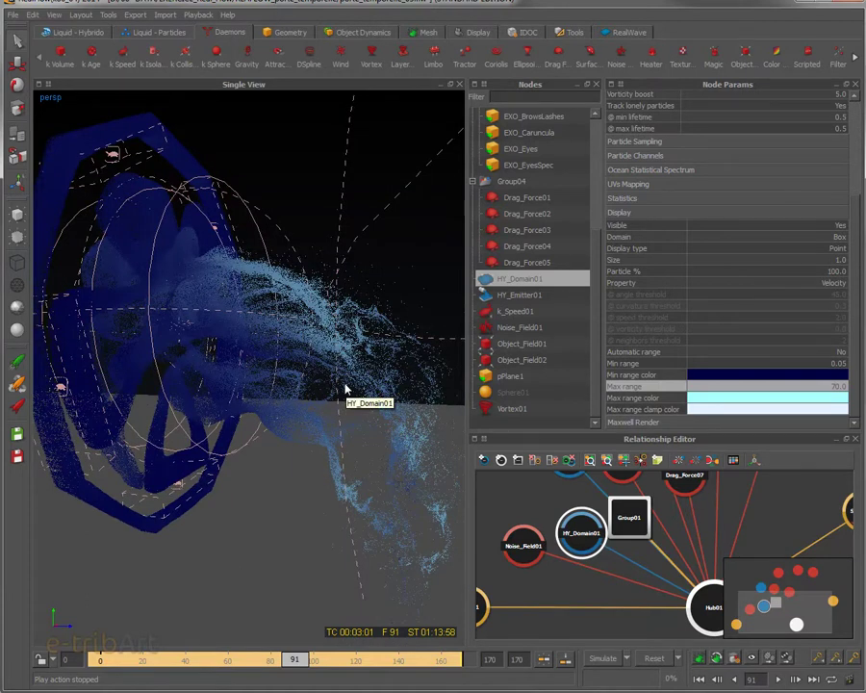
pyautogui.moveTo(347, 389)
pyautogui.keyDown('alt'); pyautogui.mouseDown()
pyautogui.moveTo(144, 409)
pyautogui.moveTo(261, 381)
pyautogui.moveTo(276, 408)
pyautogui.moveTo(263, 406)
pyautogui.moveTo(232, 365)
pyautogui.mouseUp(); pyautogui.keyUp('alt')
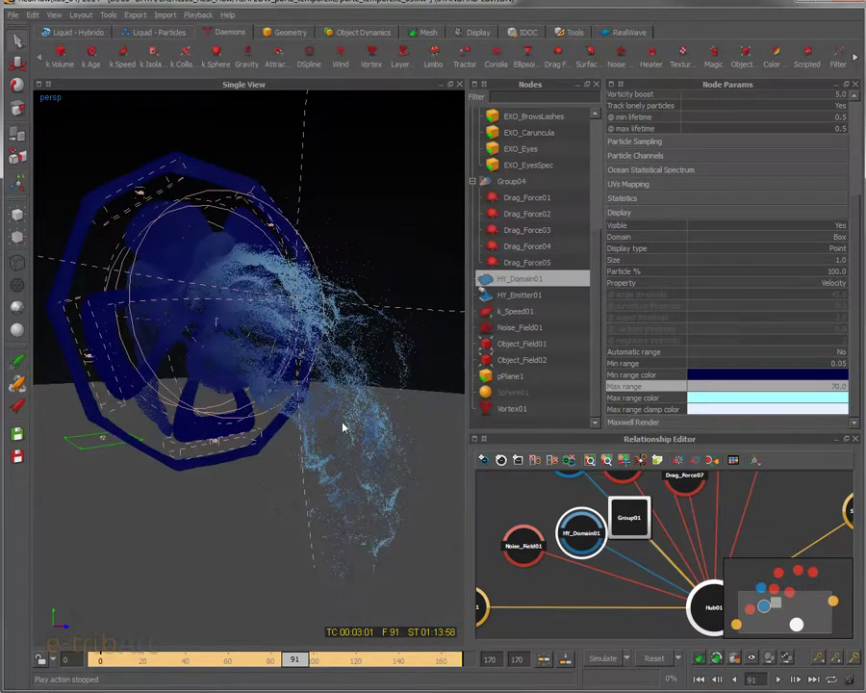
pyautogui.moveTo(328, 396)
pyautogui.keyDown('alt'); pyautogui.mouseDown()
pyautogui.moveTo(416, 391)
pyautogui.moveTo(384, 406)
pyautogui.mouseUp(); pyautogui.keyUp('alt')
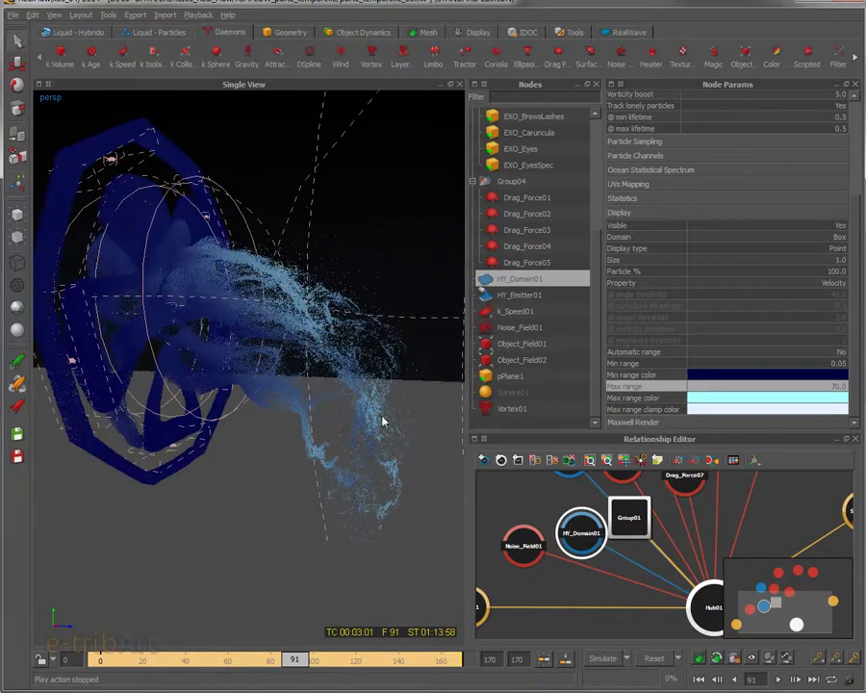
# Step through the portal simulation from frame 93 to frame 148, examining the particle flow from the side and behind
pyautogui.moveTo(294, 659)
pyautogui.mouseDown()
pyautogui.moveTo(250, 659)
pyautogui.moveTo(302, 660)
pyautogui.mouseUp()
pyautogui.moveTo(271, 379)
pyautogui.keyDown('alt'); pyautogui.mouseDown()
pyautogui.moveTo(310, 374)
pyautogui.moveTo(276, 334)
pyautogui.moveTo(277, 373)
pyautogui.moveTo(204, 378)
pyautogui.moveTo(247, 335)
pyautogui.moveTo(244, 341)
pyautogui.moveTo(319, 309)
pyautogui.moveTo(226, 270)
pyautogui.mouseUp(); pyautogui.keyUp('alt')
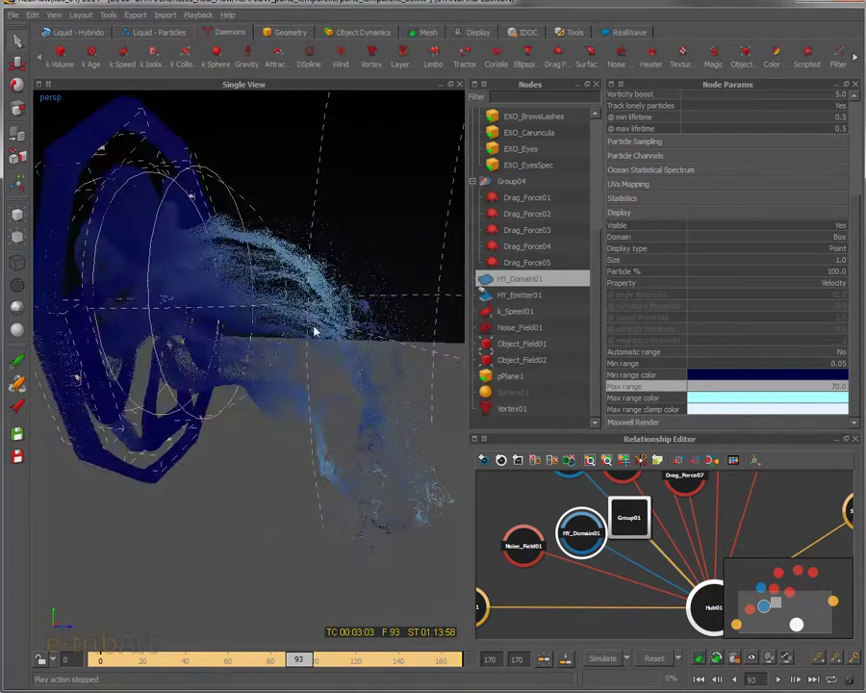
pyautogui.moveTo(340, 378)
pyautogui.keyDown('alt'); pyautogui.mouseDown()
pyautogui.moveTo(126, 371)
pyautogui.moveTo(247, 357)
pyautogui.moveTo(314, 363)
pyautogui.mouseUp(); pyautogui.keyUp('alt')
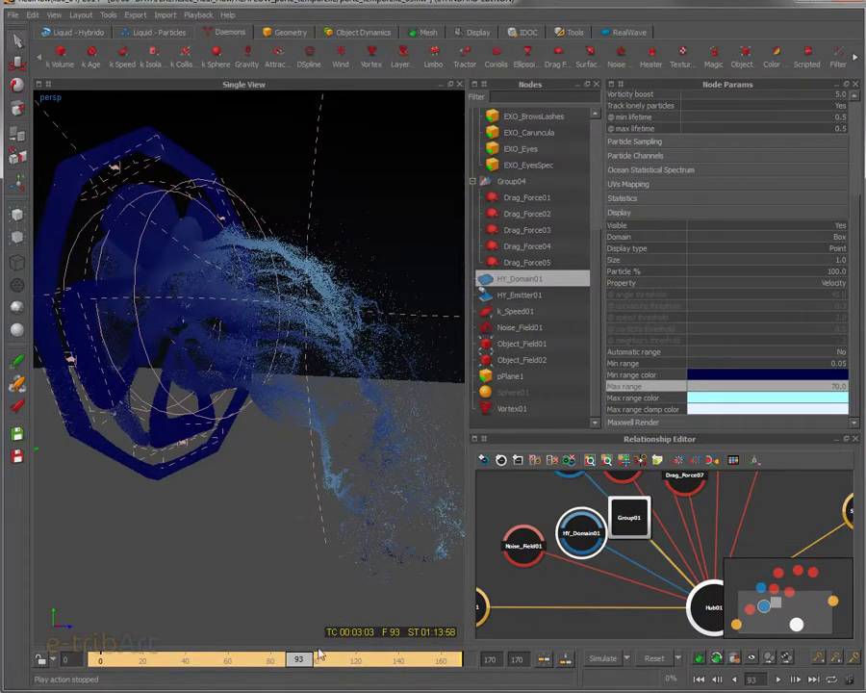
pyautogui.keyDown('alt'); pyautogui.moveTo(327, 472); pyautogui.dragTo(341, 450); pyautogui.keyUp('alt')
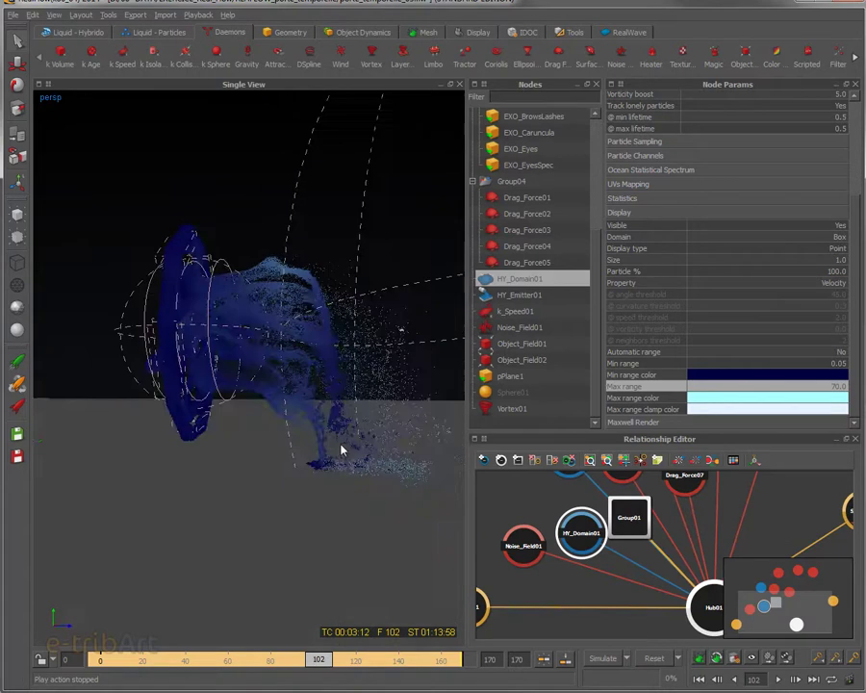
pyautogui.click(345, 661)
pyautogui.moveTo(345, 660); pyautogui.dragTo(428, 661)
pyautogui.keyDown('alt'); pyautogui.moveTo(354, 464); pyautogui.dragTo(194, 437); pyautogui.keyUp('alt')
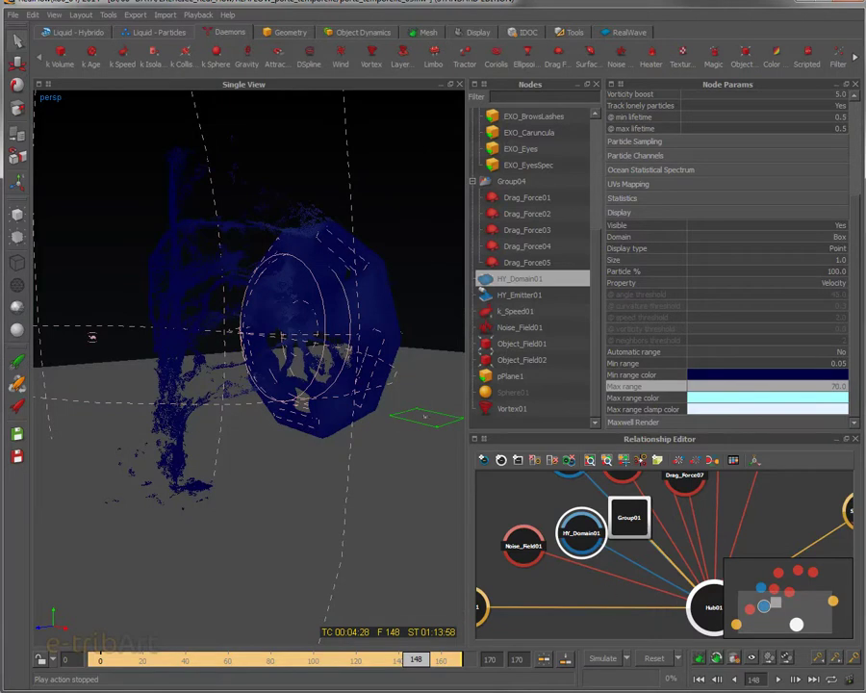
# Switch to VLC to replay the reference particle video porte_spacio_temporelle02_particules01.mov, and move its window out of the way
pyautogui.hotkey('alt', 'Tab')
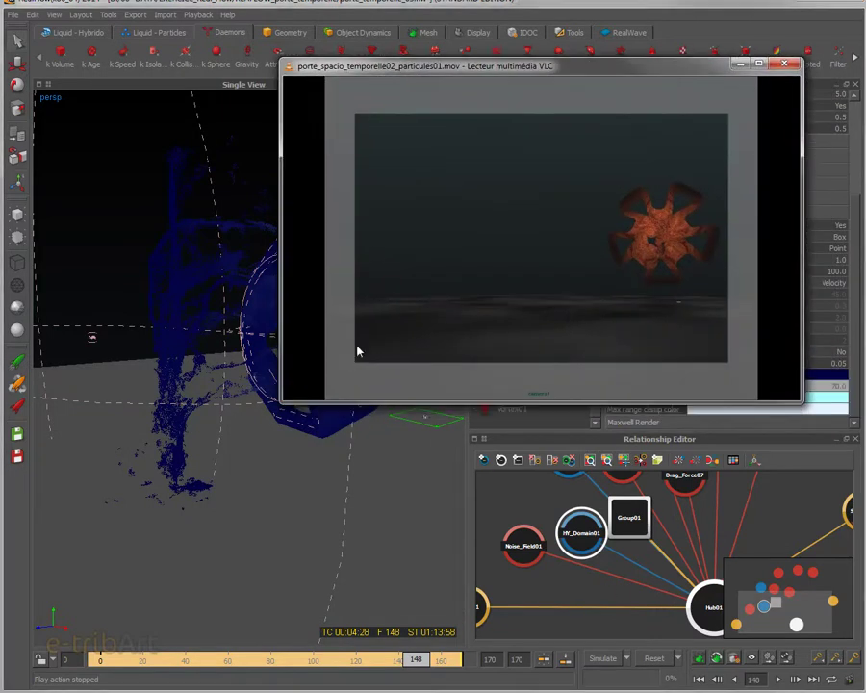
pyautogui.click(438, 294)
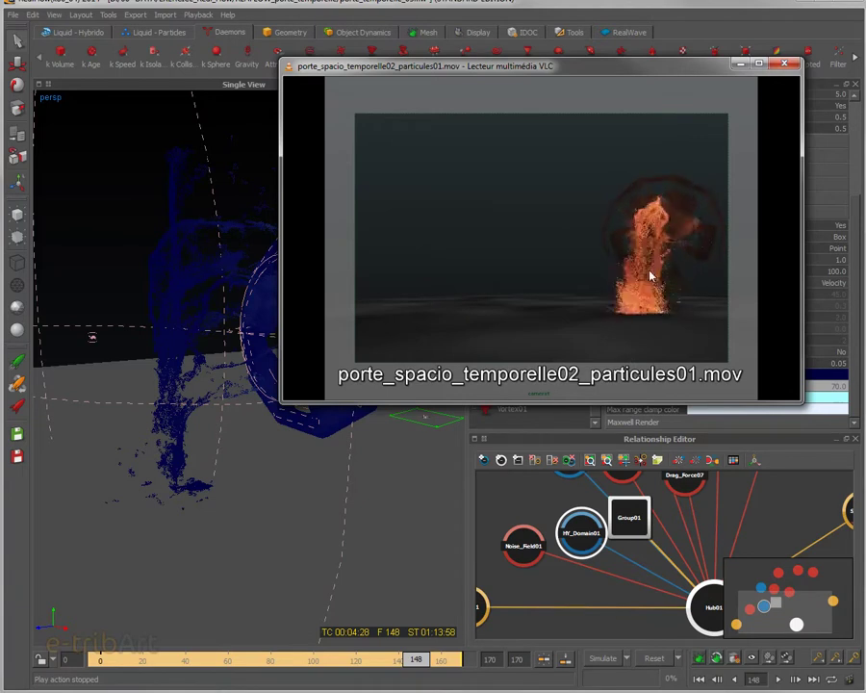
pyautogui.moveTo(464, 70); pyautogui.dragTo(865, 73)
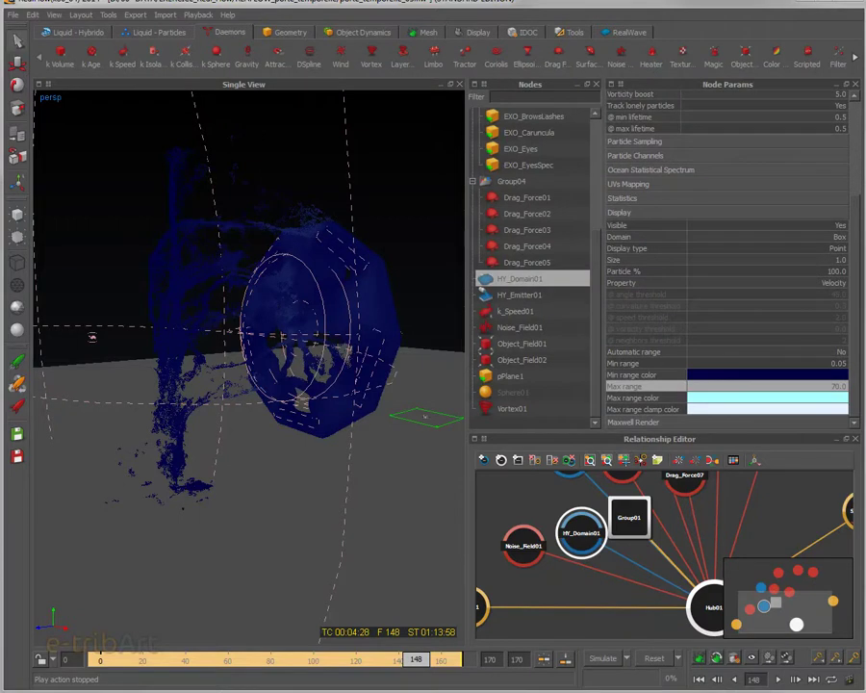
# Scrub the portal simulation to frames 88, 92 and 103, examining the particles bursting through the ring up close and from the side
pyautogui.keyDown('alt'); pyautogui.moveTo(116, 279); pyautogui.dragTo(135, 188); pyautogui.keyUp('alt')
pyautogui.moveTo(119, 661); pyautogui.dragTo(291, 660)
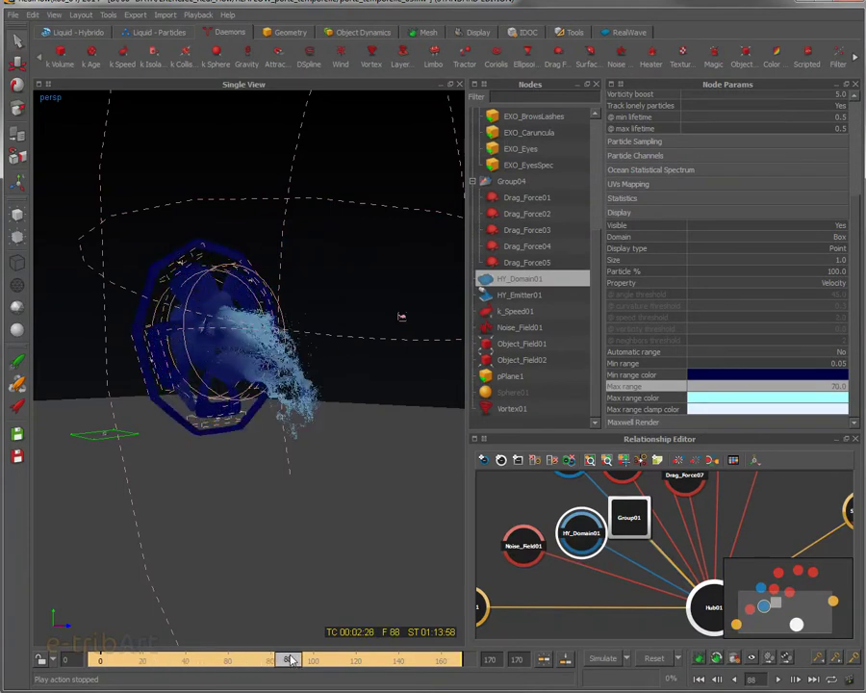
pyautogui.scroll(3, 290, 456)
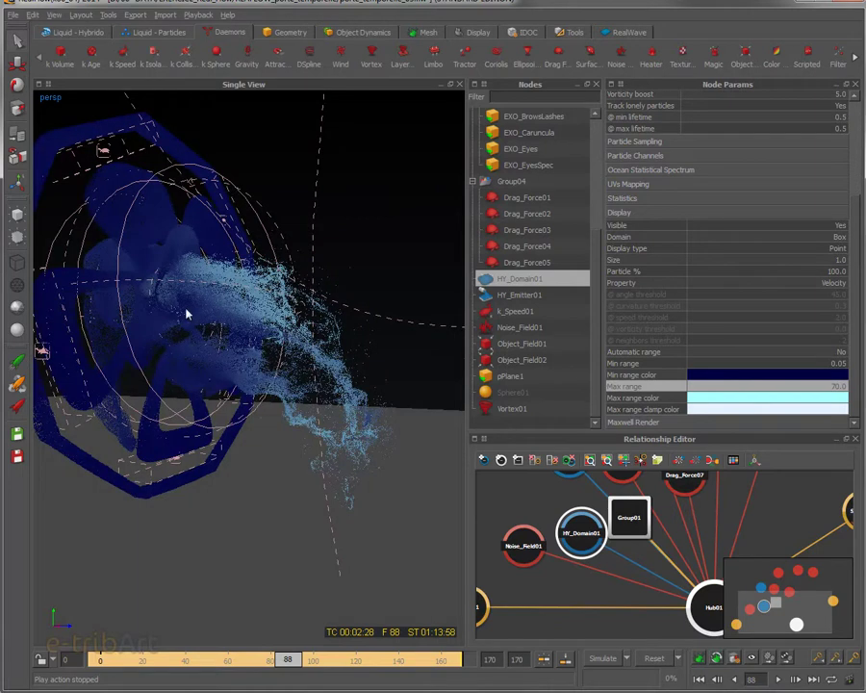
pyautogui.moveTo(297, 661)
pyautogui.mouseDown()
pyautogui.moveTo(305, 665)
pyautogui.moveTo(264, 661)
pyautogui.moveTo(295, 660)
pyautogui.mouseUp()
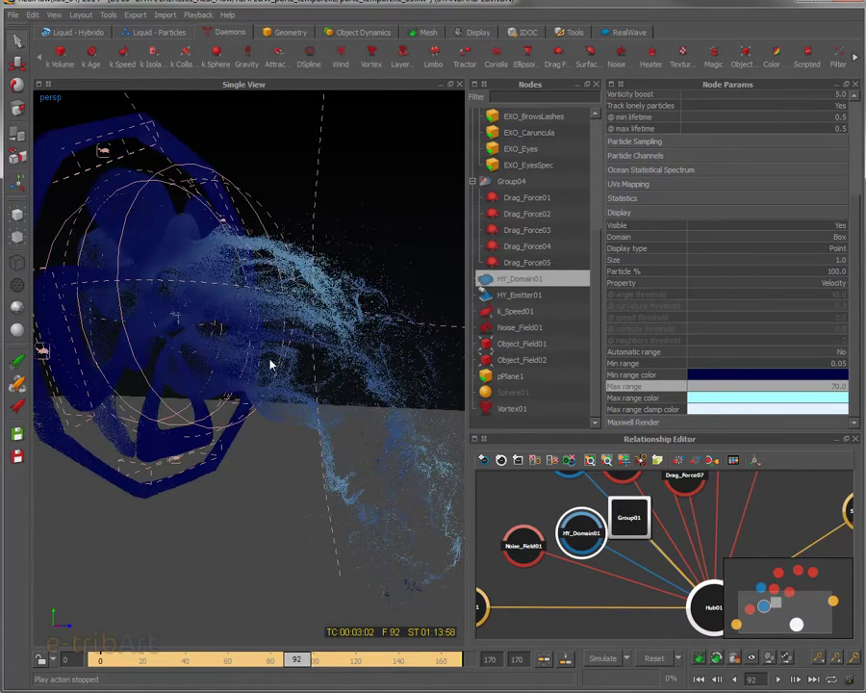
pyautogui.keyDown('alt'); pyautogui.moveTo(271, 364); pyautogui.dragTo(251, 326); pyautogui.keyUp('alt')
pyautogui.press('space')
pyautogui.keyDown('alt'); pyautogui.moveTo(311, 436); pyautogui.dragTo(311, 443); pyautogui.keyUp('alt')
pyautogui.moveTo(324, 496)
pyautogui.keyDown('alt'); pyautogui.mouseDown()
pyautogui.moveTo(314, 492)
pyautogui.moveTo(329, 495)
pyautogui.mouseUp(); pyautogui.keyUp('alt')
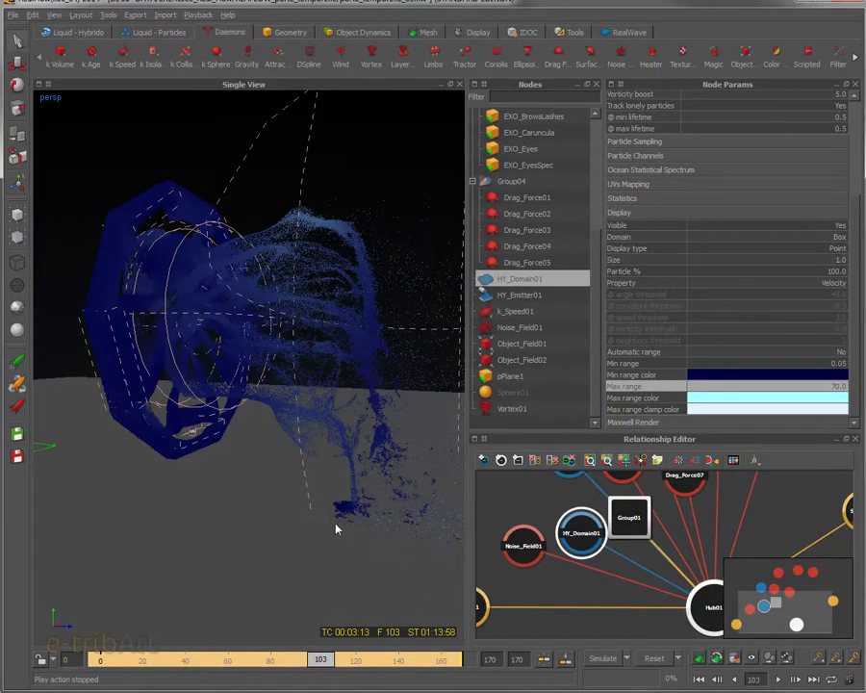
# Advance the simulation through frames 128 and 135, return to frame 138, and examine the particle splash from the side
pyautogui.click(339, 660)
pyautogui.moveTo(349, 662); pyautogui.dragTo(373, 662)
pyautogui.keyDown('alt'); pyautogui.moveTo(340, 447); pyautogui.dragTo(350, 416); pyautogui.keyUp('alt')
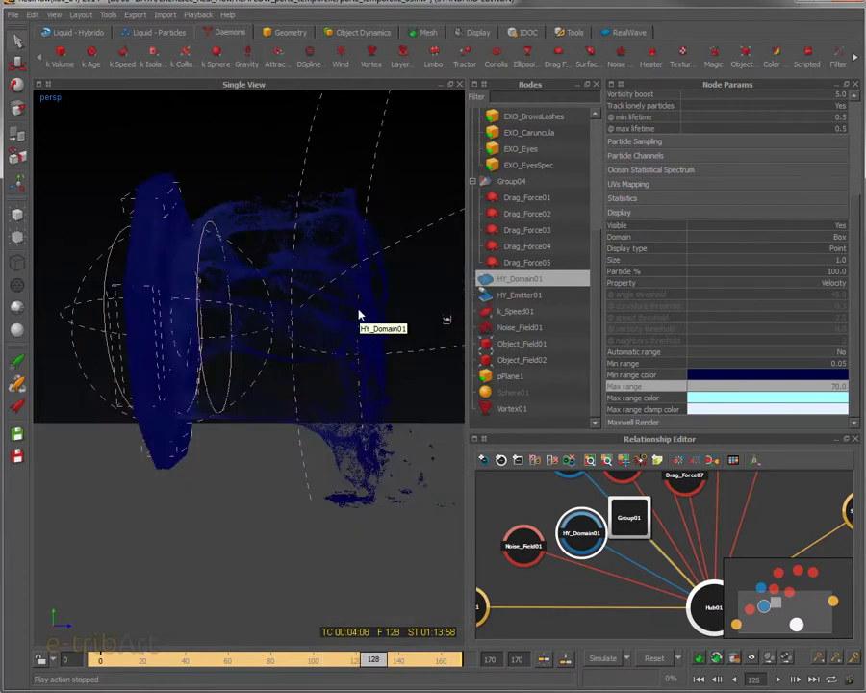
pyautogui.keyDown('alt'); pyautogui.moveTo(377, 363); pyautogui.dragTo(338, 340); pyautogui.keyUp('alt')
pyautogui.keyDown('alt'); pyautogui.moveTo(374, 247); pyautogui.dragTo(383, 274); pyautogui.keyUp('alt')
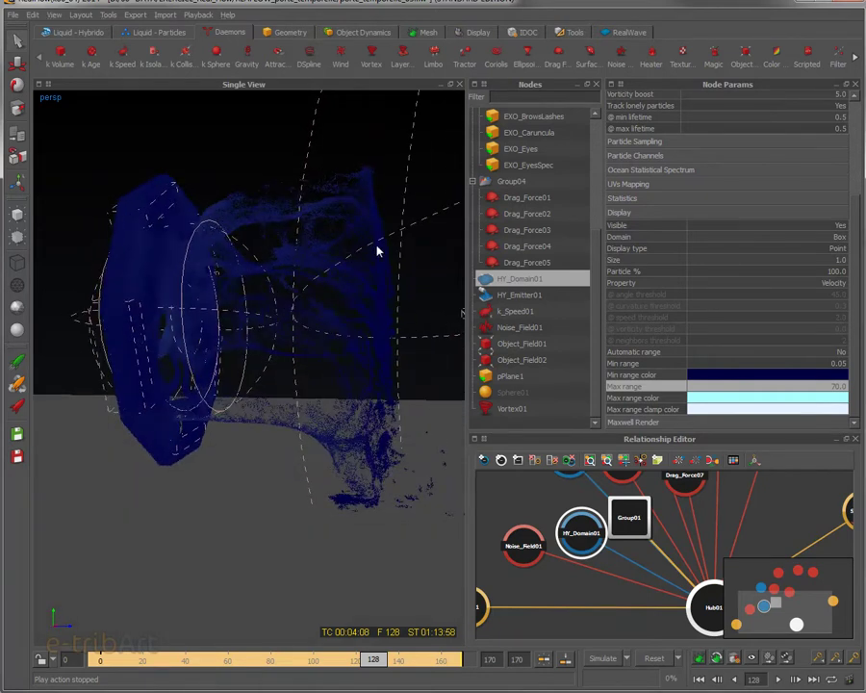
pyautogui.click(391, 661)
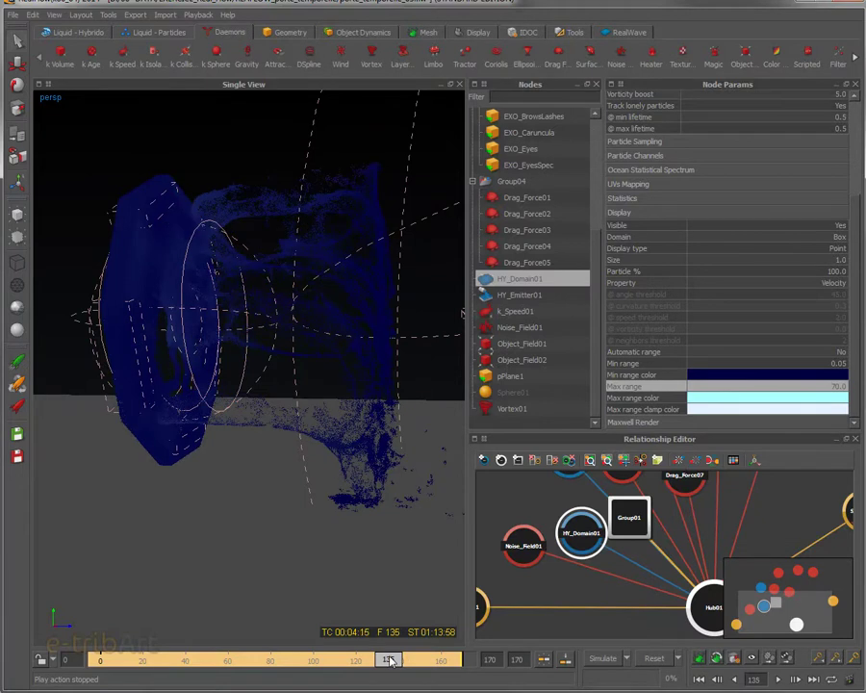
pyautogui.click(415, 661)
pyautogui.moveTo(417, 662); pyautogui.dragTo(397, 664)
pyautogui.keyDown('alt'); pyautogui.moveTo(389, 454); pyautogui.dragTo(373, 416); pyautogui.keyUp('alt')
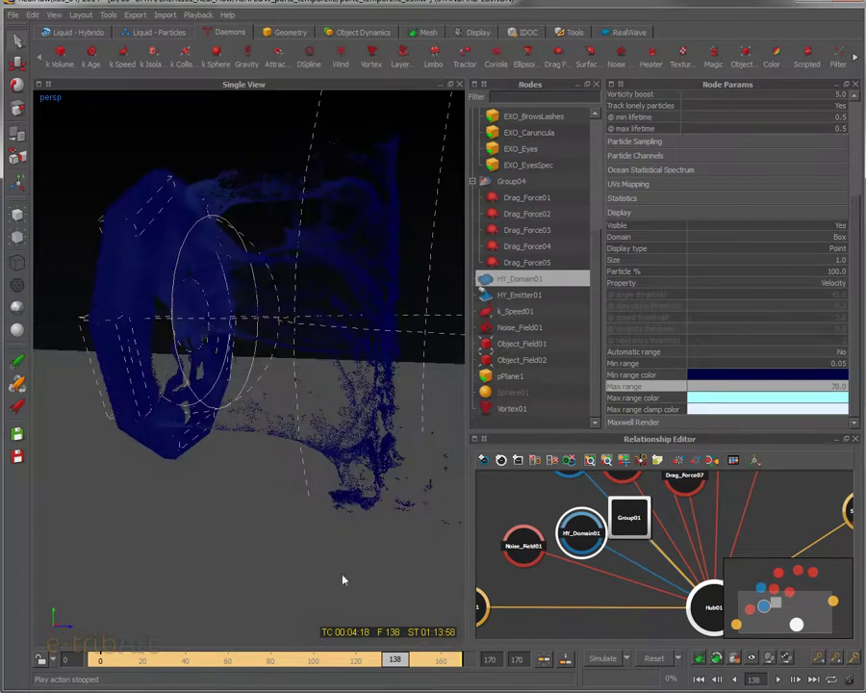
# Rewind the simulation through frame 23 to frame 2, viewing the portal ring from the front
pyautogui.click(221, 662)
pyautogui.moveTo(222, 661); pyautogui.dragTo(149, 662)
pyautogui.keyDown('alt'); pyautogui.moveTo(169, 363); pyautogui.dragTo(204, 368); pyautogui.keyUp('alt')
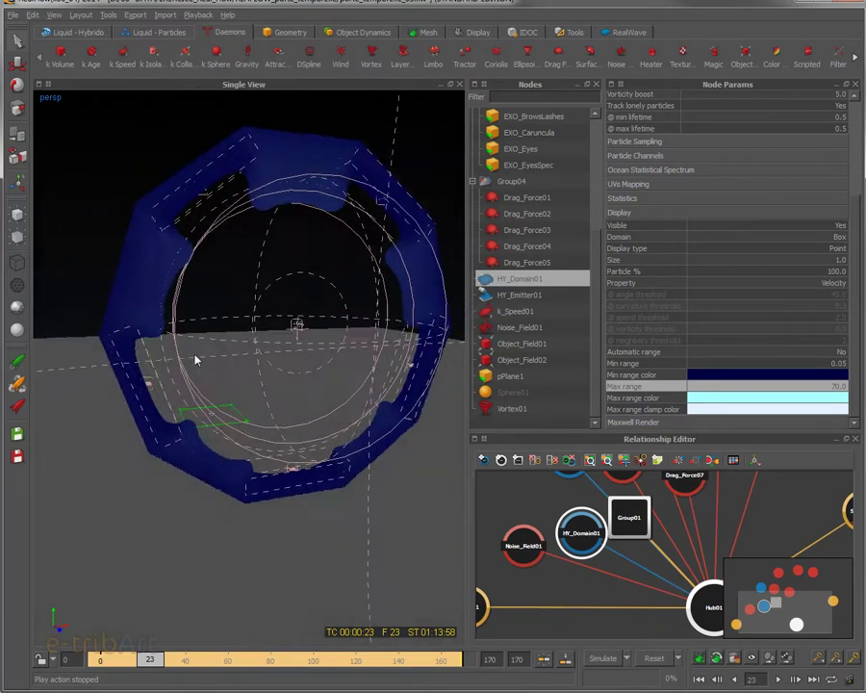
pyautogui.click(121, 660)
pyautogui.moveTo(121, 660); pyautogui.dragTo(106, 660)
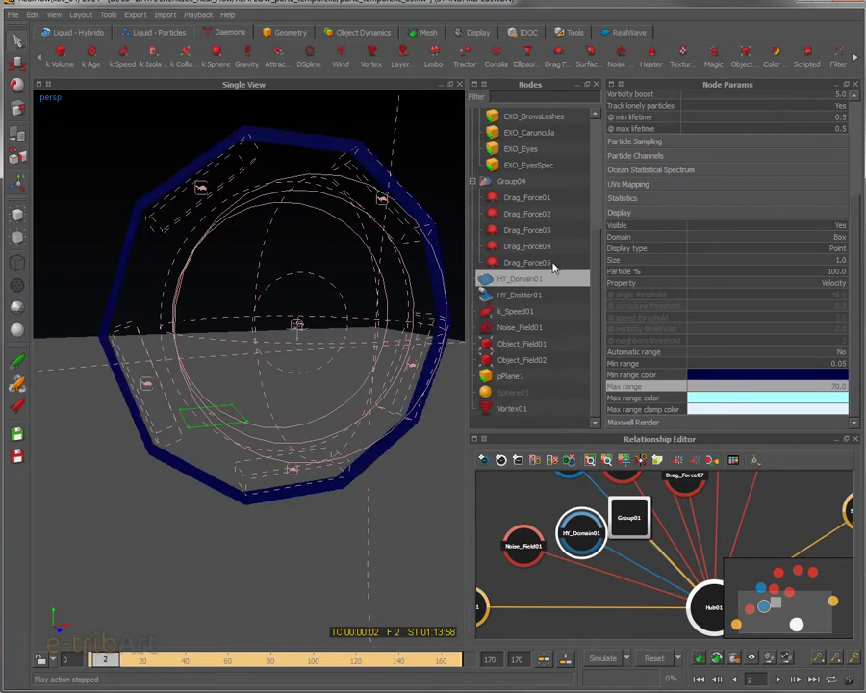
# Make the surface1 and surface2 objects in Group01 visible and clear the selection
pyautogui.scroll(4, 586, 178)
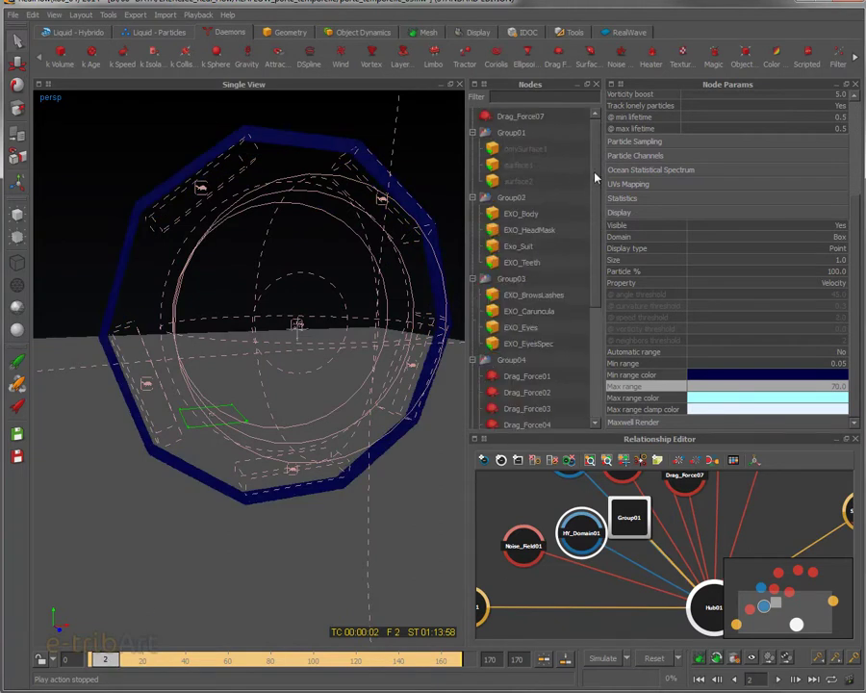
pyautogui.click(518, 165)
pyautogui.keyDown('shift'); pyautogui.click(517, 182); pyautogui.keyUp('shift')
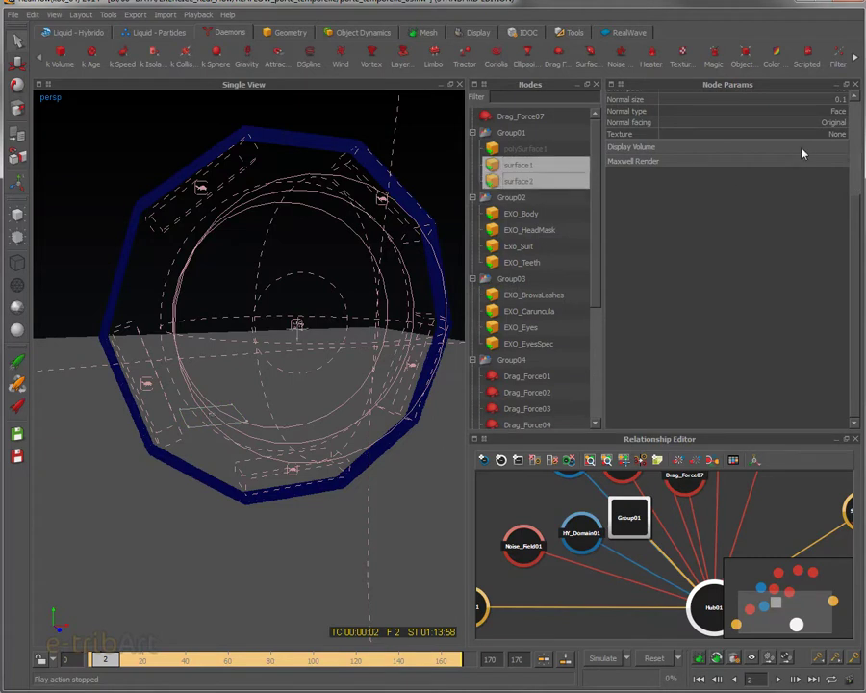
pyautogui.scroll(3, 805, 154)
pyautogui.click(841, 183)
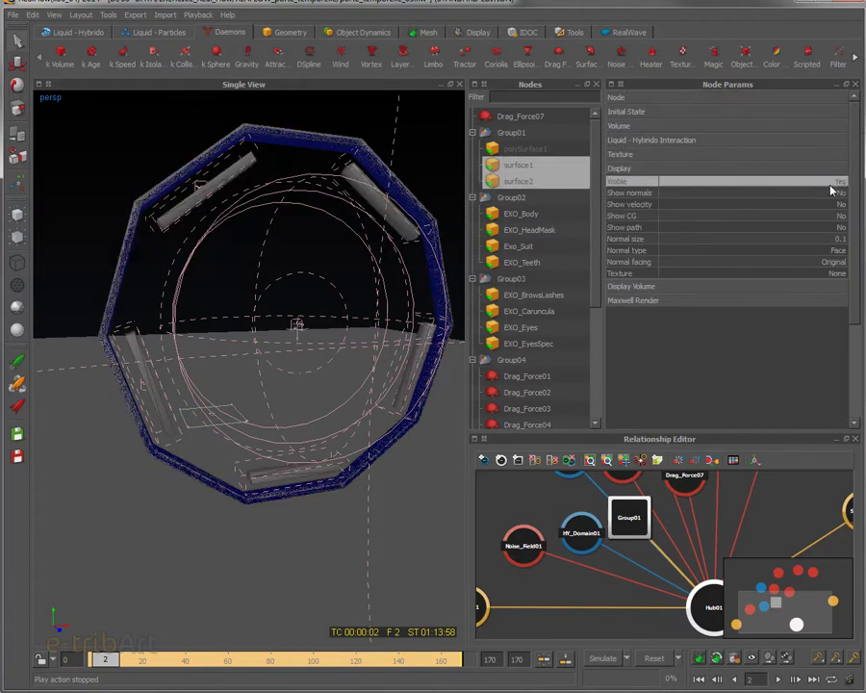
pyautogui.click(137, 194)
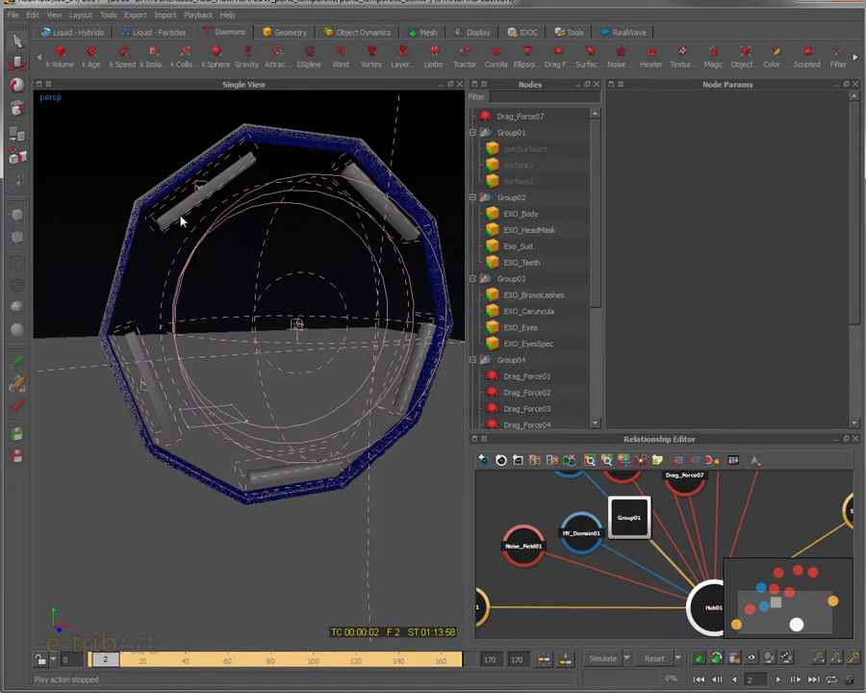
# Select surface1 and HY_Domain01 in turn, and examine the emitter settings of HY_Emitter01, including its source object
pyautogui.click(515, 166)
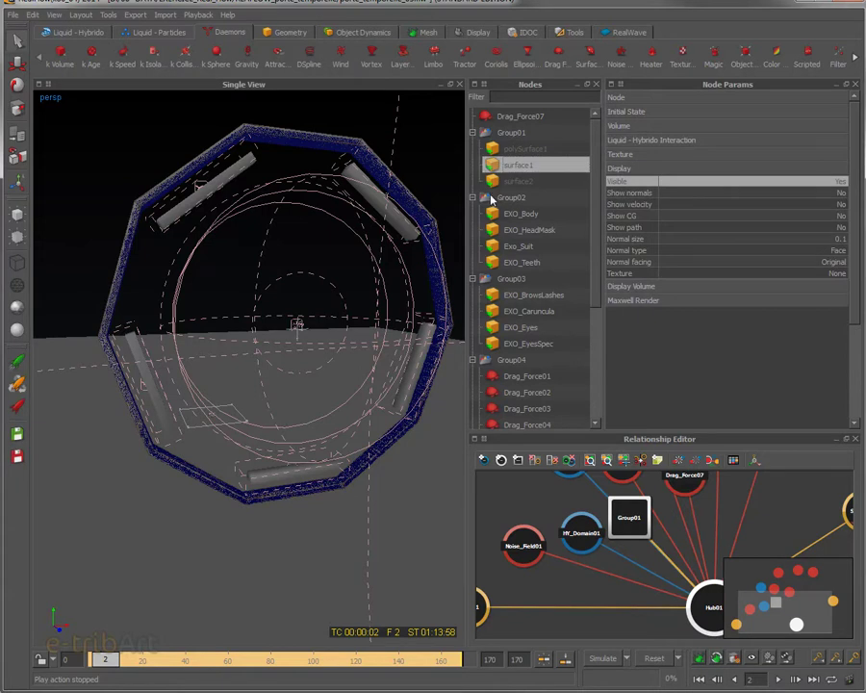
pyautogui.moveTo(595, 308); pyautogui.dragTo(598, 402)
pyautogui.click(520, 295)
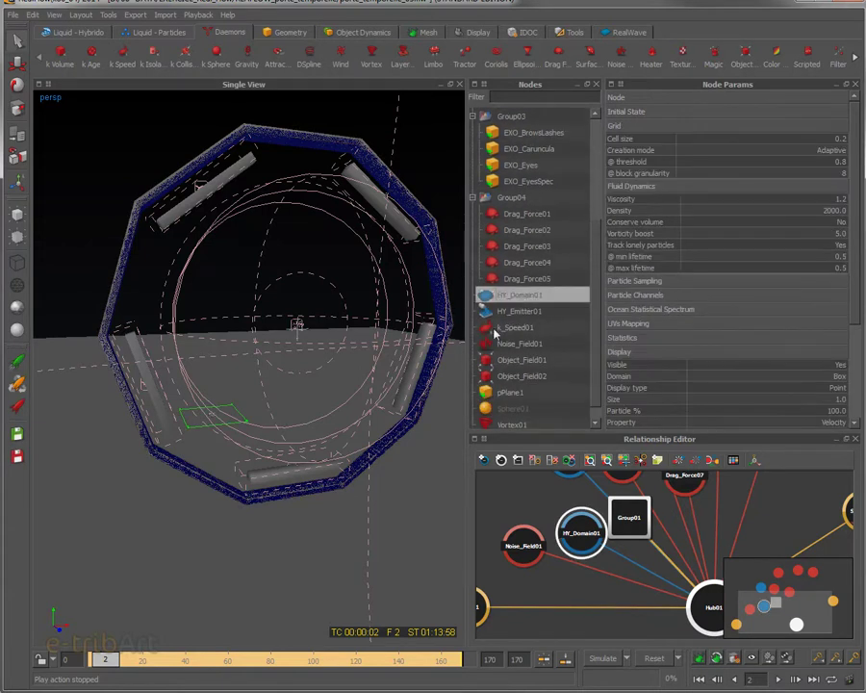
pyautogui.click(510, 311)
pyautogui.click(512, 297)
pyautogui.click(511, 316)
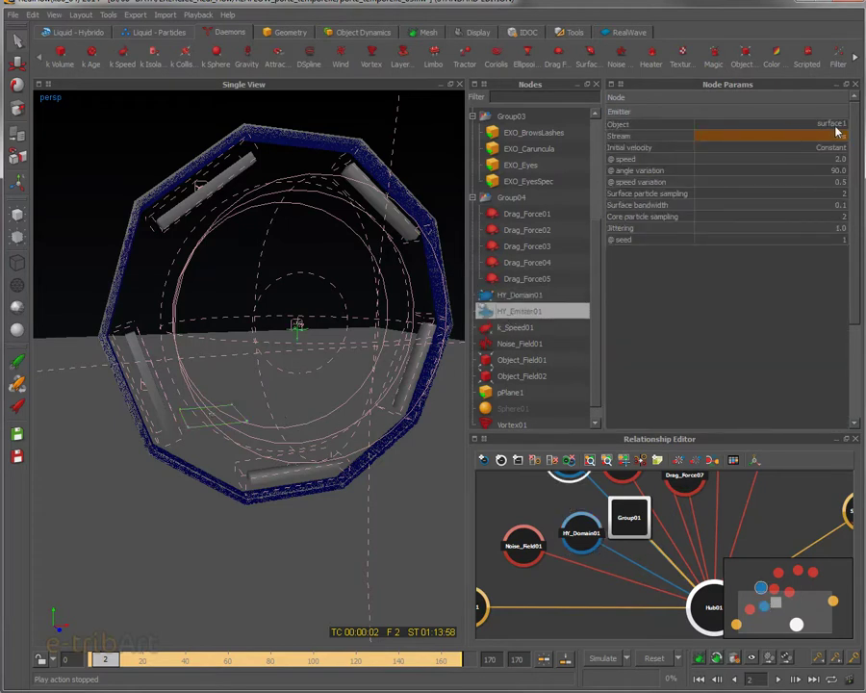
# Scrub the simulation to frame 10 and on to frame 23, examining how the particles flow inward from the ring
pyautogui.keyDown('alt'); pyautogui.moveTo(325, 275); pyautogui.dragTo(262, 273); pyautogui.keyUp('alt')
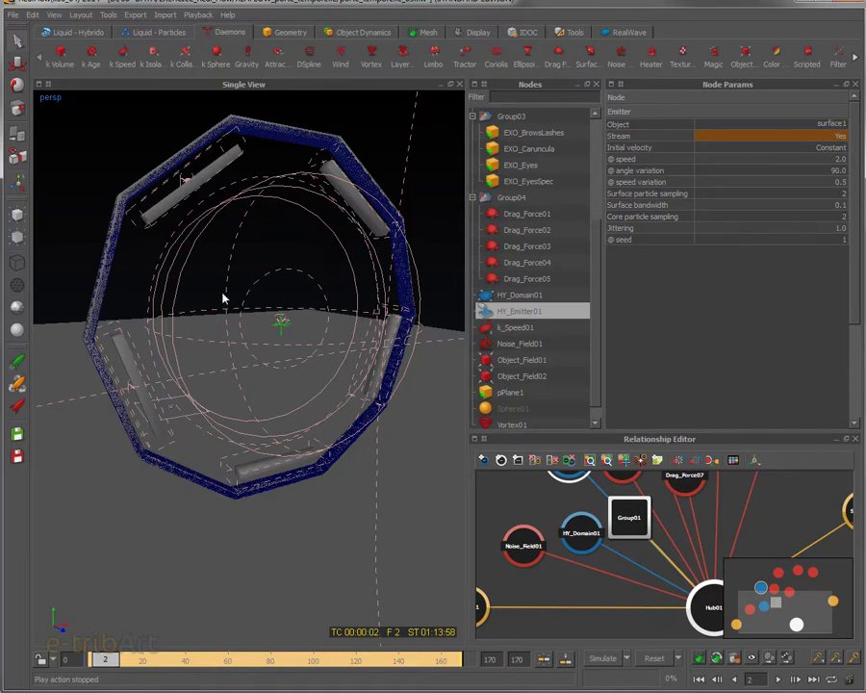
pyautogui.moveTo(100, 663); pyautogui.dragTo(122, 661)
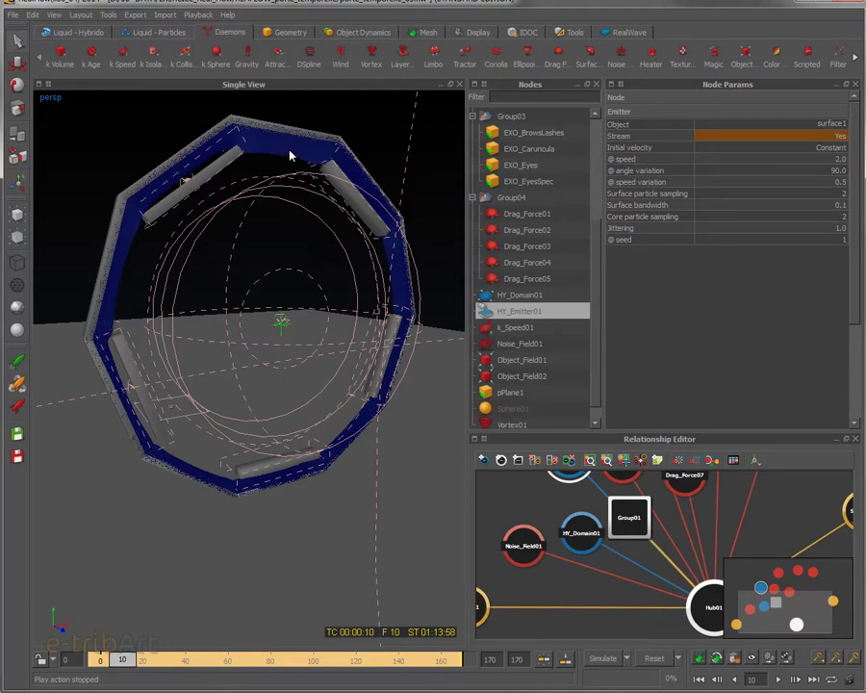
pyautogui.click(125, 662)
pyautogui.moveTo(126, 662); pyautogui.dragTo(153, 662)
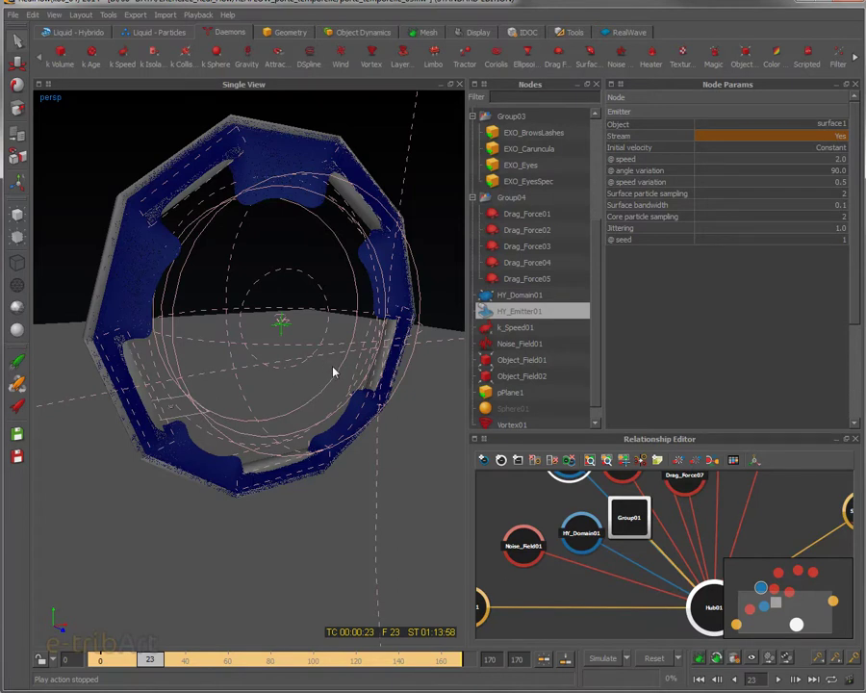
# Select surface2, then compare the Object Field settings of Object_Field02 and Object_Field01
pyautogui.scroll(3, 593, 162)
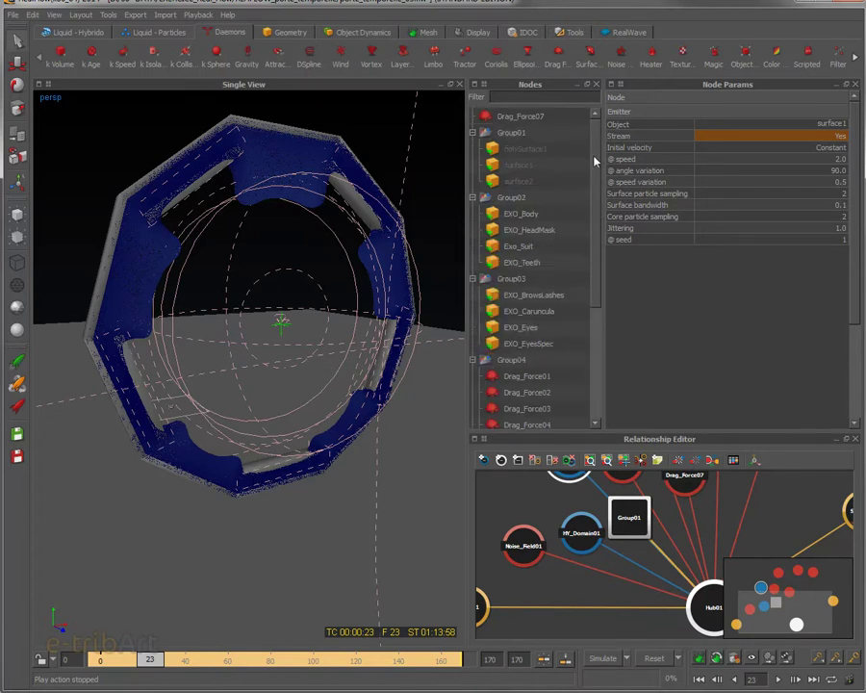
pyautogui.click(518, 181)
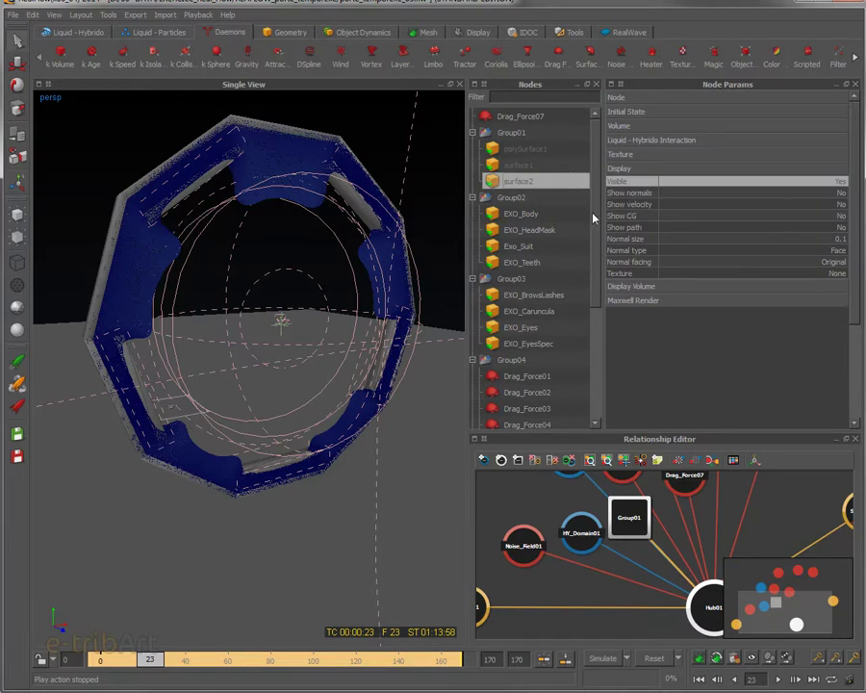
pyautogui.moveTo(596, 218); pyautogui.dragTo(591, 314)
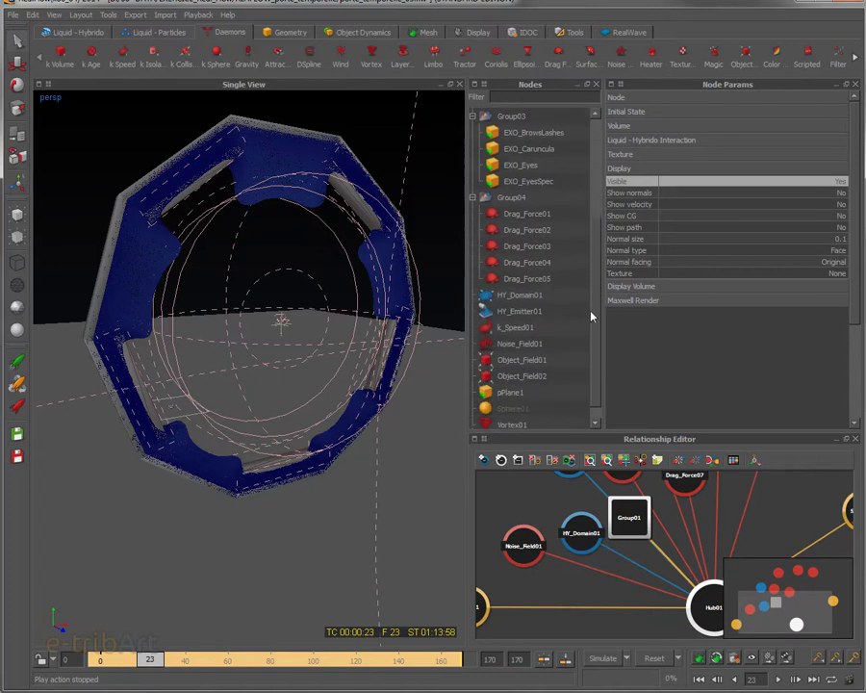
pyautogui.click(530, 377)
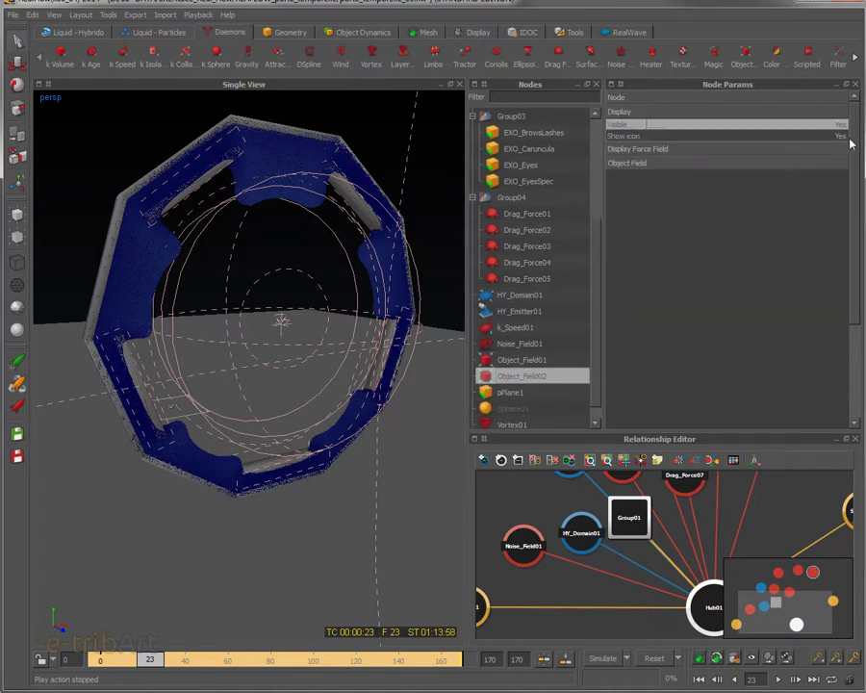
pyautogui.click(761, 164)
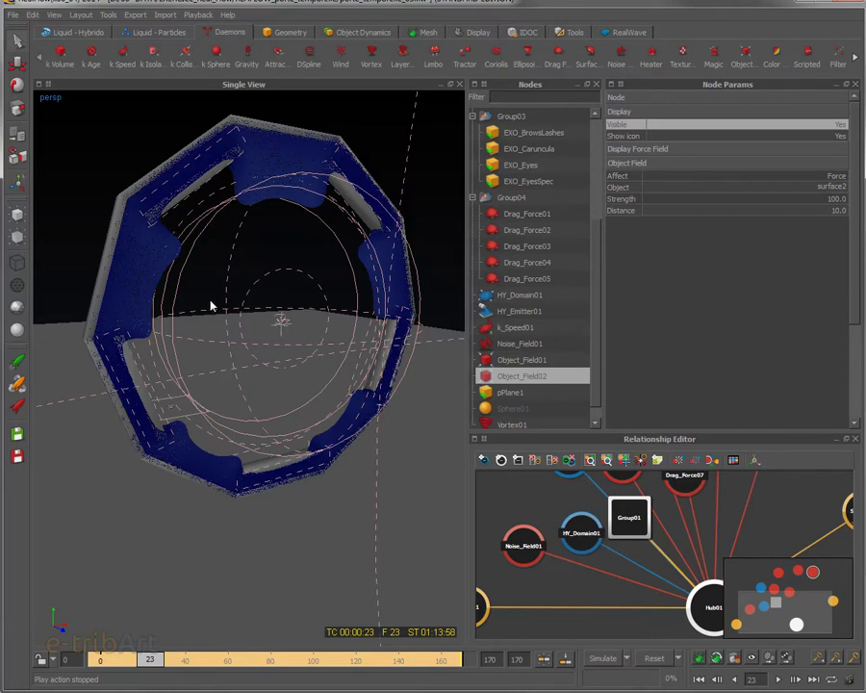
pyautogui.keyDown('alt'); pyautogui.moveTo(188, 293); pyautogui.dragTo(249, 310); pyautogui.keyUp('alt')
pyautogui.click(515, 361)
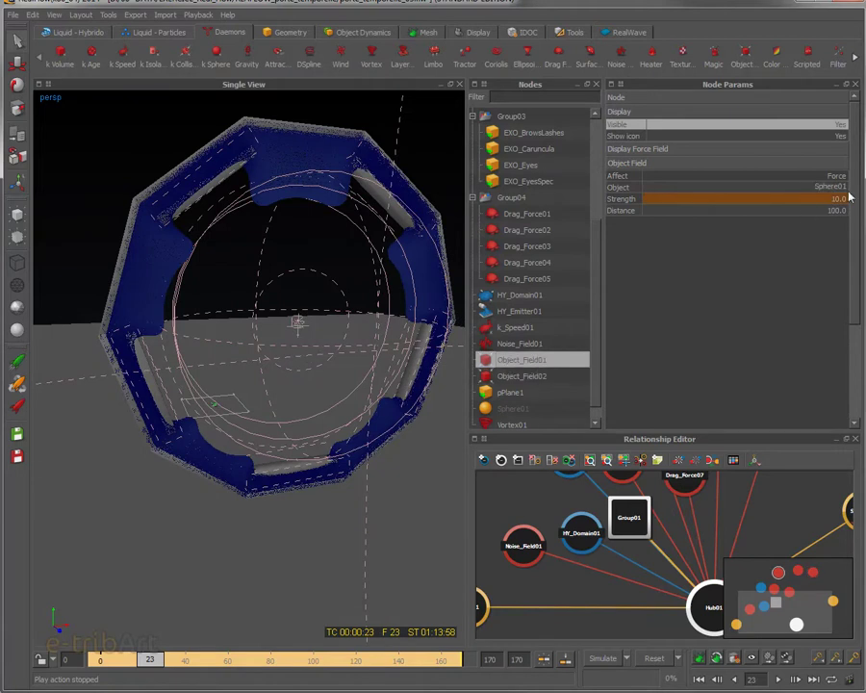
# Make Sphere01 visible and examine its position at the centre of the portal ring
pyautogui.click(507, 410)
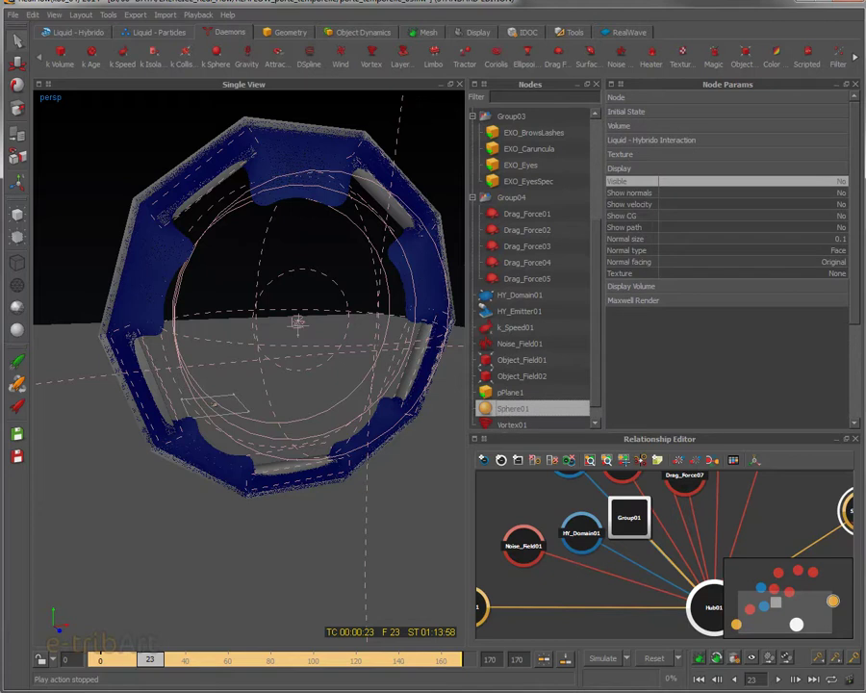
pyautogui.click(841, 182)
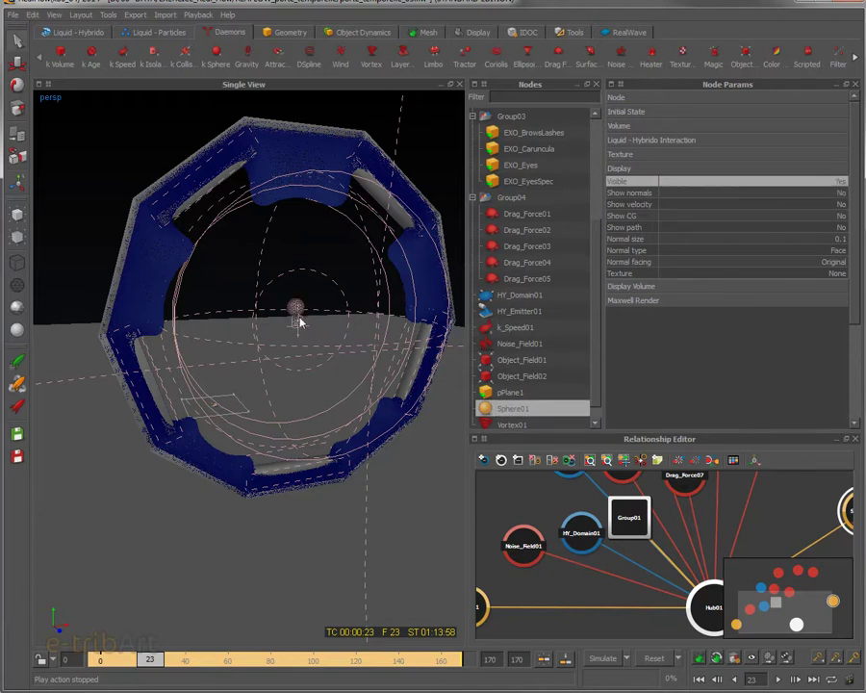
pyautogui.keyDown('alt'); pyautogui.moveTo(299, 324); pyautogui.dragTo(280, 318); pyautogui.keyUp('alt')
pyautogui.keyDown('alt'); pyautogui.moveTo(280, 318); pyautogui.dragTo(344, 332, button='right'); pyautogui.keyUp('alt')
pyautogui.scroll(-5, 347, 331)
pyautogui.keyDown('alt'); pyautogui.moveTo(349, 329); pyautogui.dragTo(281, 306); pyautogui.keyUp('alt')
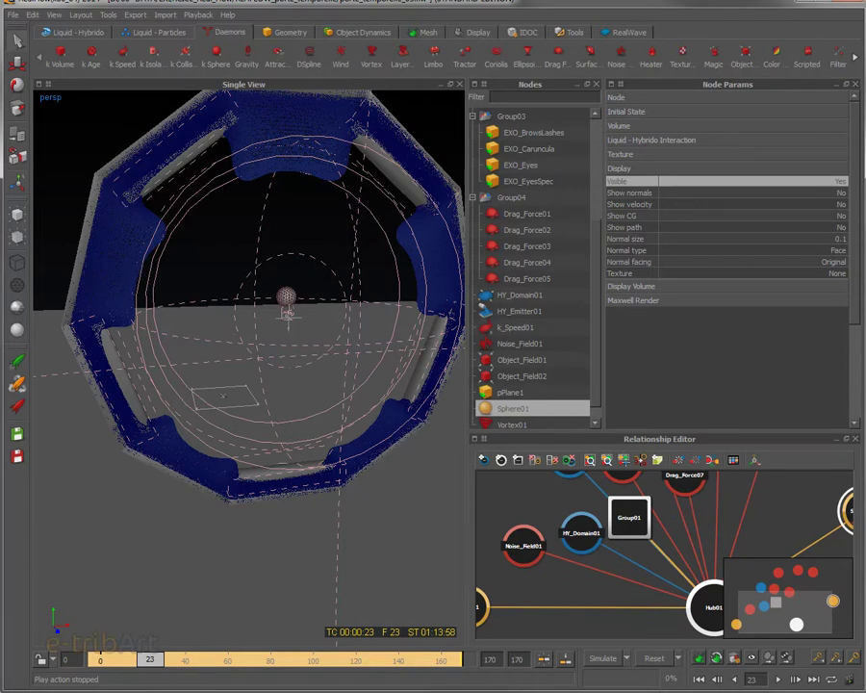
# Switch to VLC, replay and pause porte_spacio_temporelle02_particules01.mov as the particles converge at the ring's centre, and move its window off the scene
pyautogui.hotkey('alt', 'Tab')
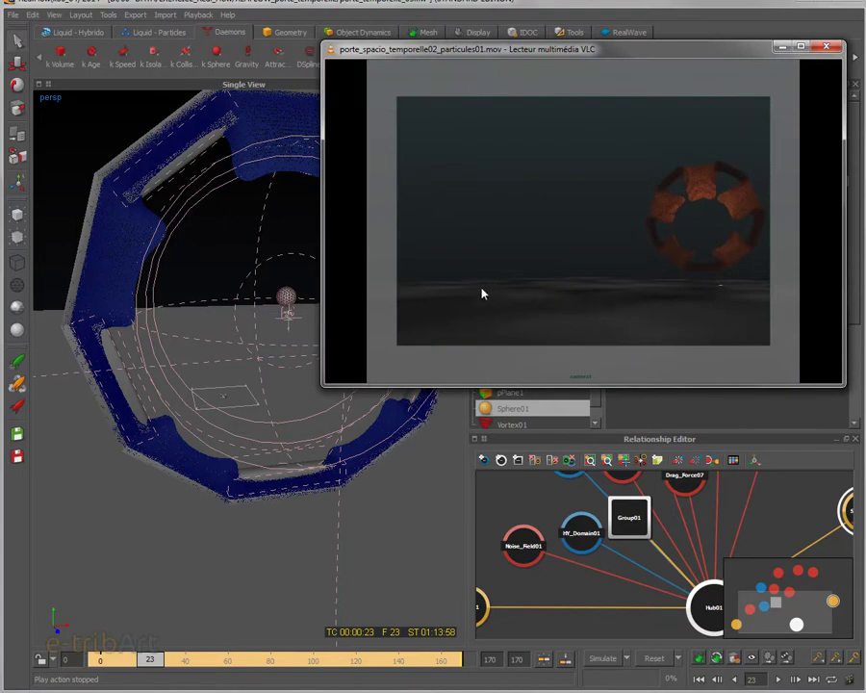
pyautogui.rightClick(638, 291)
pyautogui.click(663, 293)
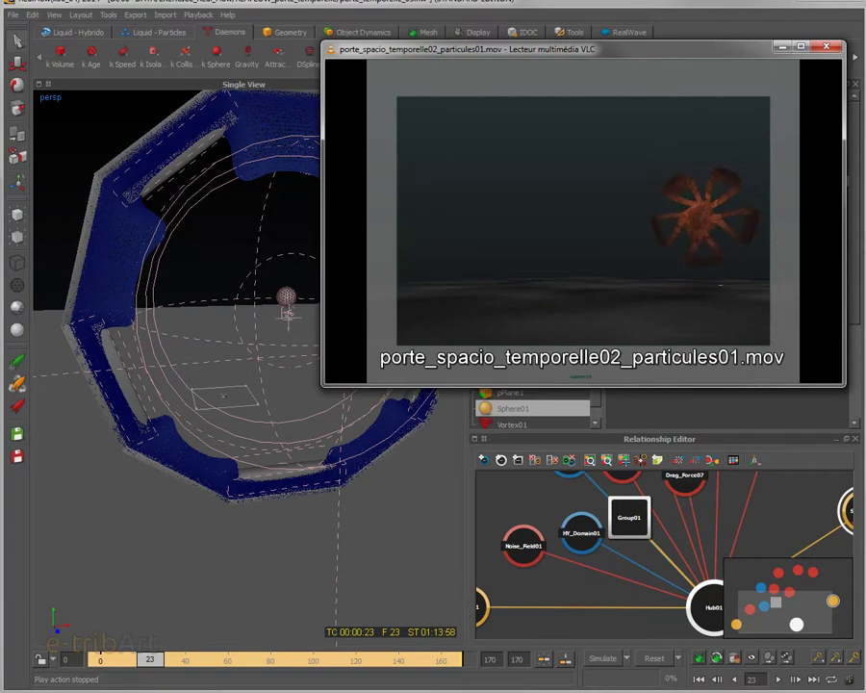
pyautogui.rightClick(533, 285)
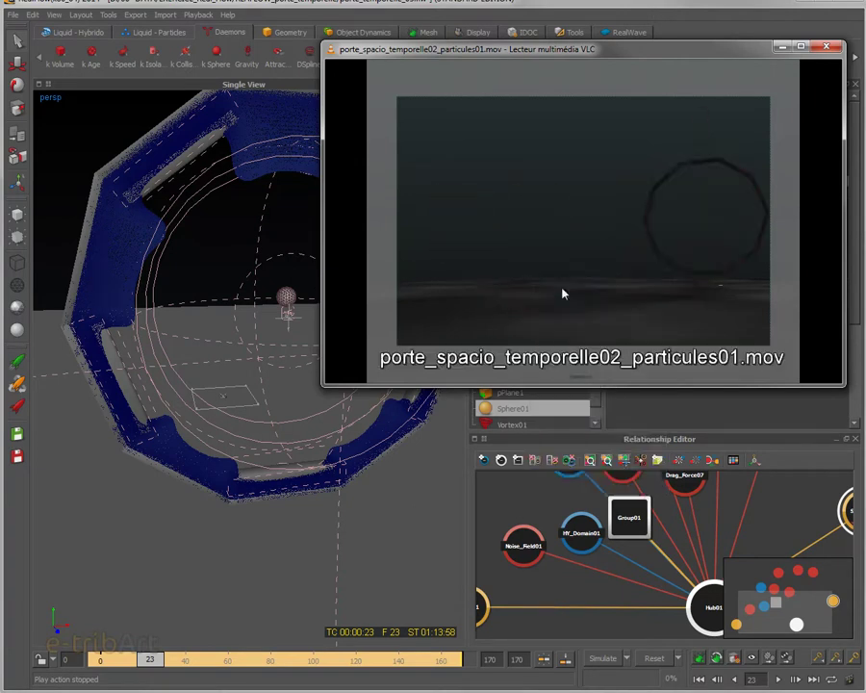
pyautogui.rightClick(562, 289)
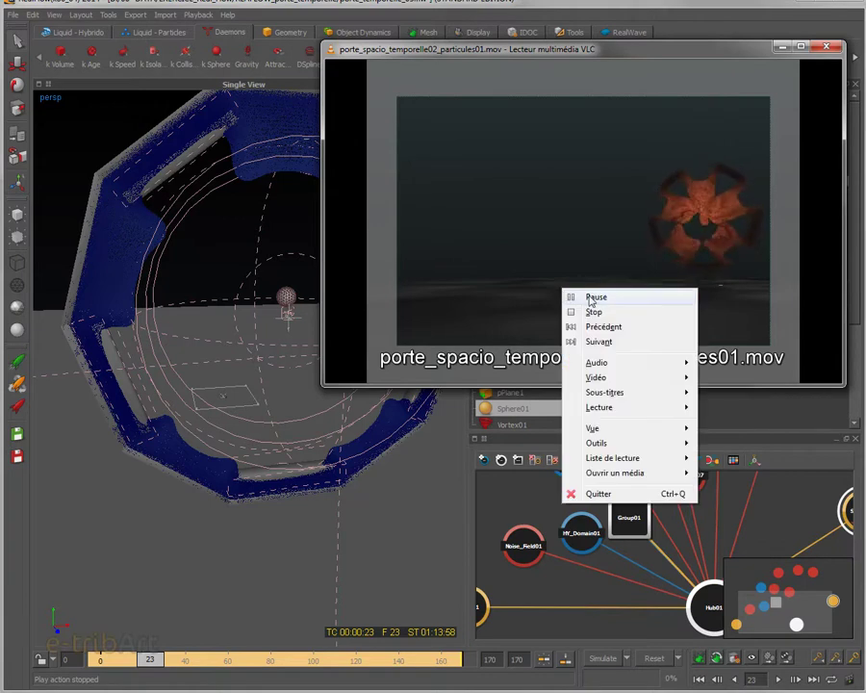
pyautogui.click(591, 297)
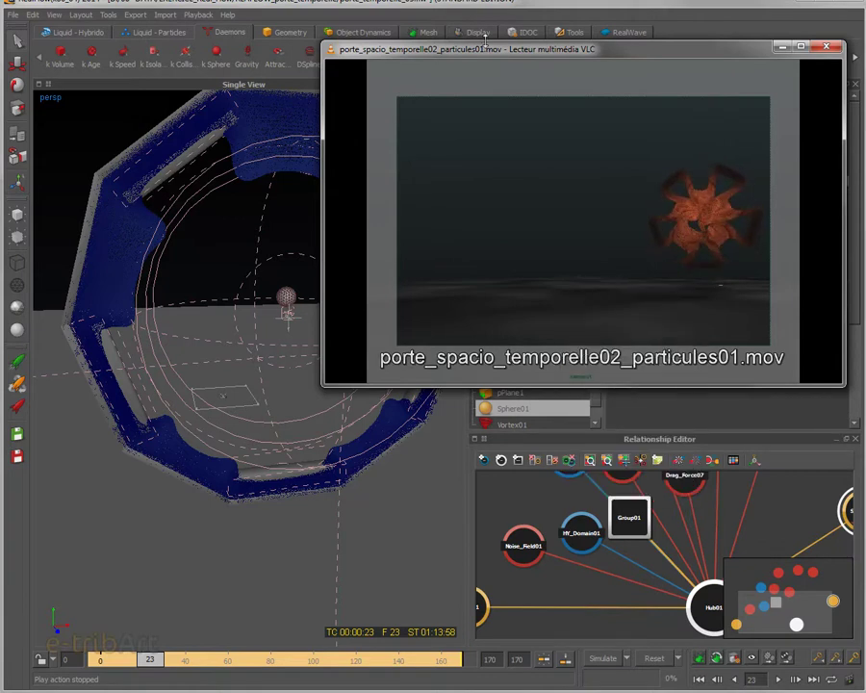
pyautogui.moveTo(336, 40); pyautogui.dragTo(865, 58)
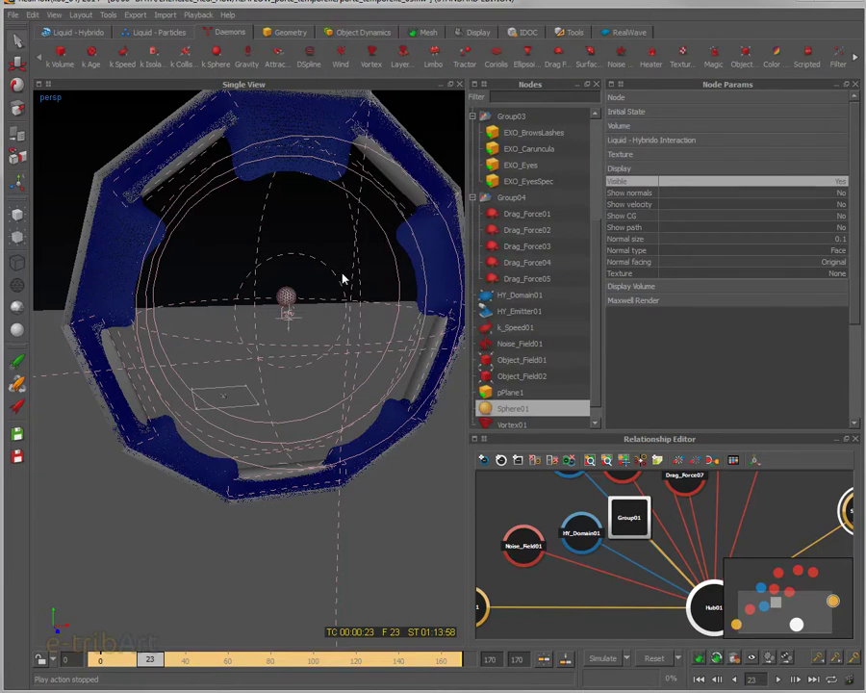
# Scrub the simulation to frame 44 and examine the particle arms closing in around Sphere01
pyautogui.moveTo(336, 268)
pyautogui.keyDown('alt'); pyautogui.mouseDown()
pyautogui.moveTo(301, 276)
pyautogui.moveTo(323, 272)
pyautogui.mouseUp(); pyautogui.keyUp('alt')
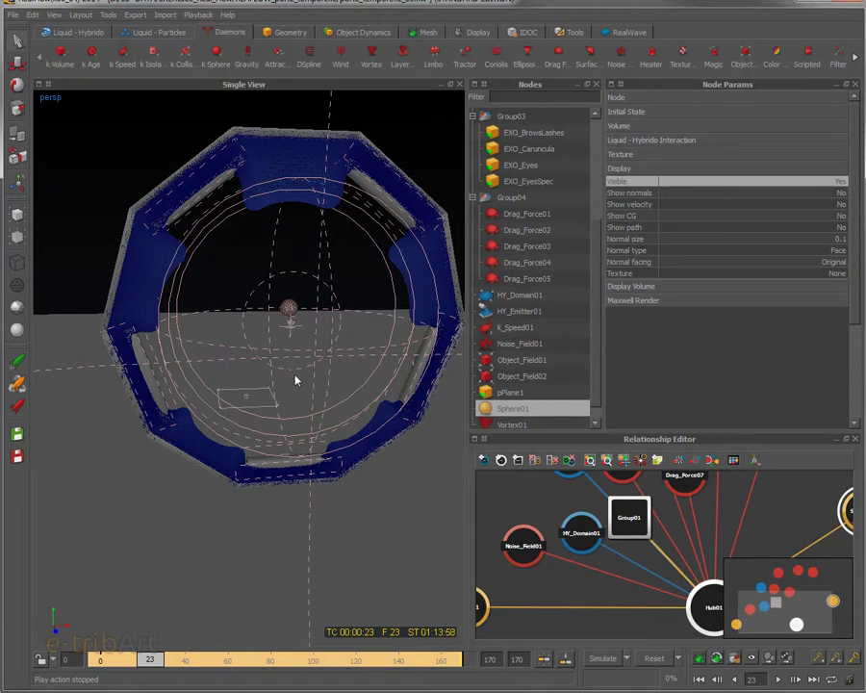
pyautogui.moveTo(151, 660); pyautogui.dragTo(194, 660)
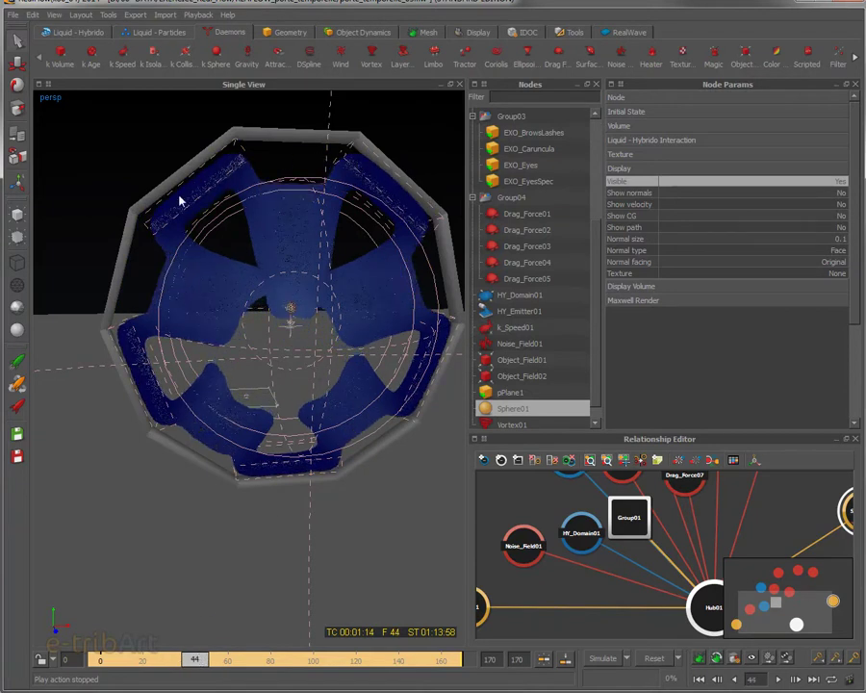
pyautogui.scroll(5, 260, 171)
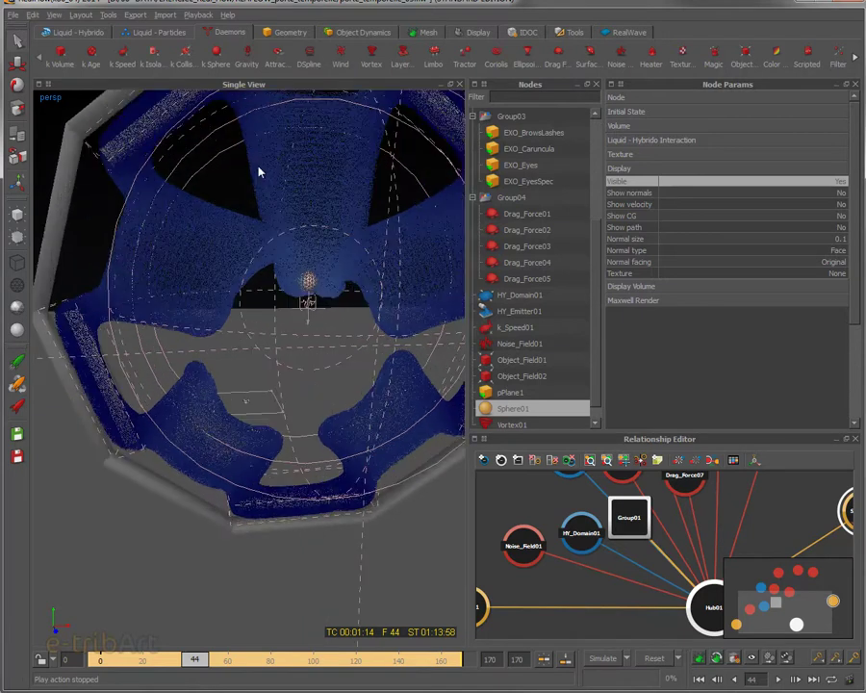
pyautogui.keyDown('alt'); pyautogui.moveTo(258, 171); pyautogui.dragTo(286, 311); pyautogui.keyUp('alt')
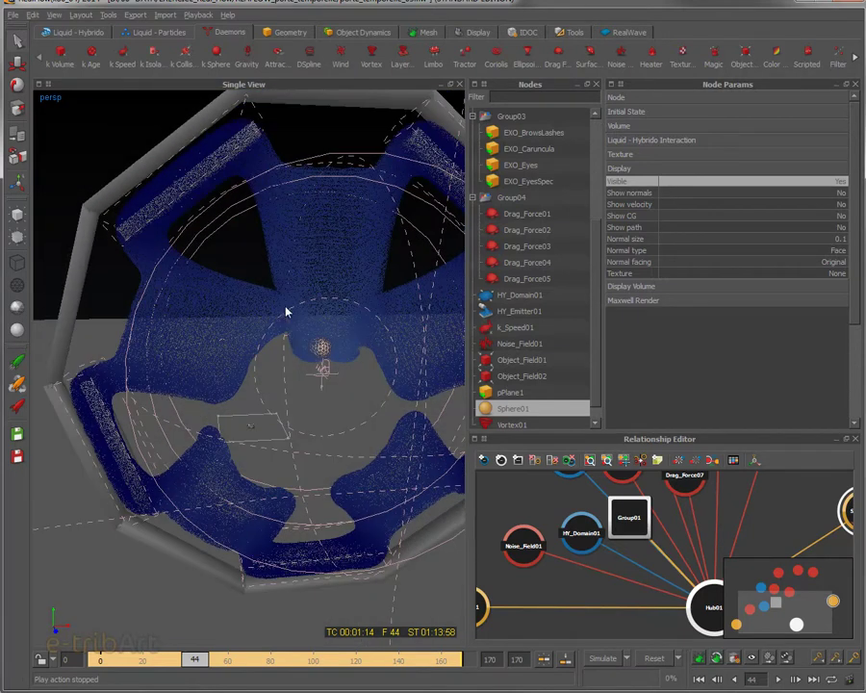
# Select Drag_Force01 and inspect its drag strength and placement on the ring, then minimize the VLC reference video
pyautogui.click(259, 120)
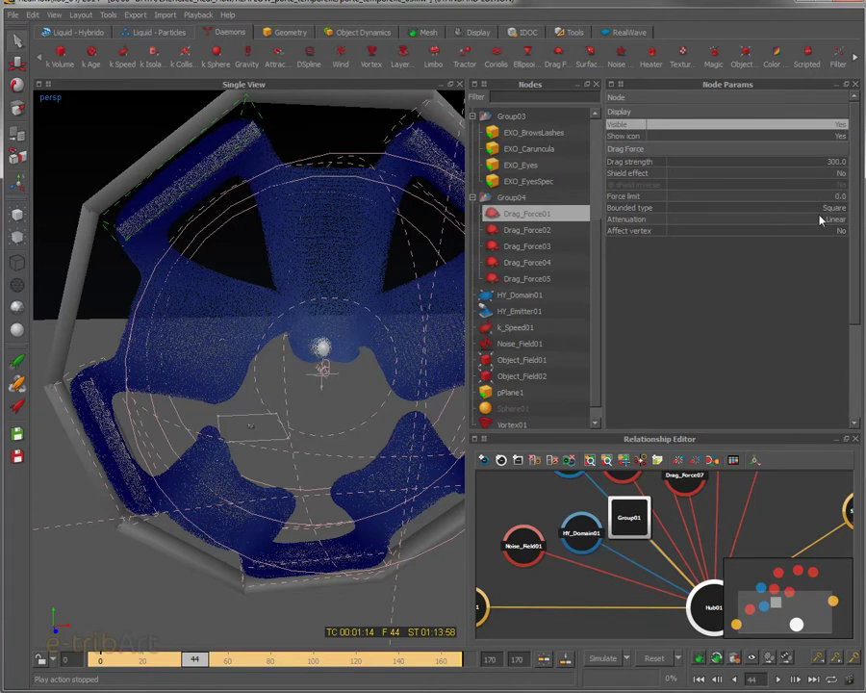
pyautogui.doubleClick(834, 162)
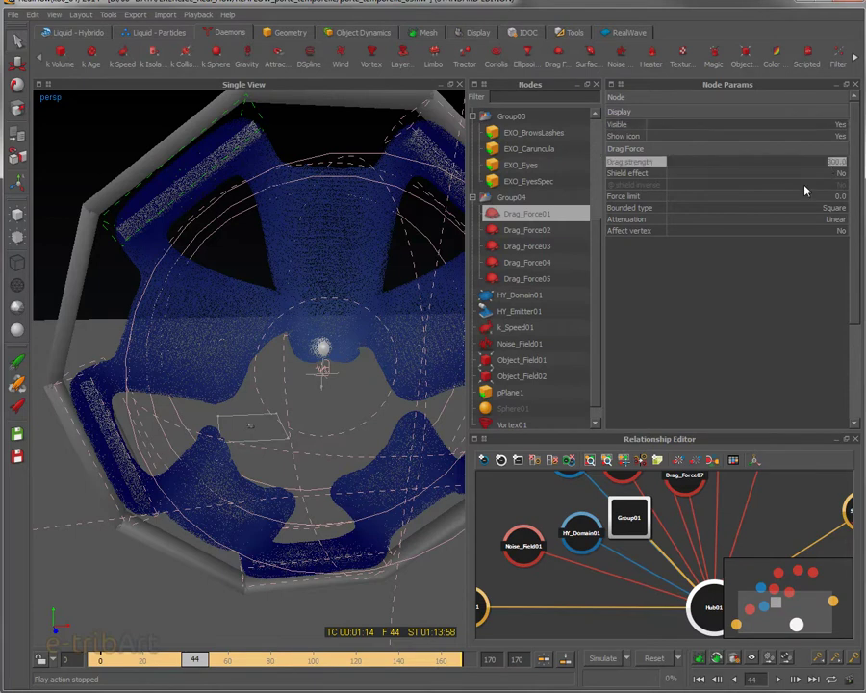
pyautogui.keyDown('alt'); pyautogui.moveTo(208, 271); pyautogui.dragTo(255, 267); pyautogui.keyUp('alt')
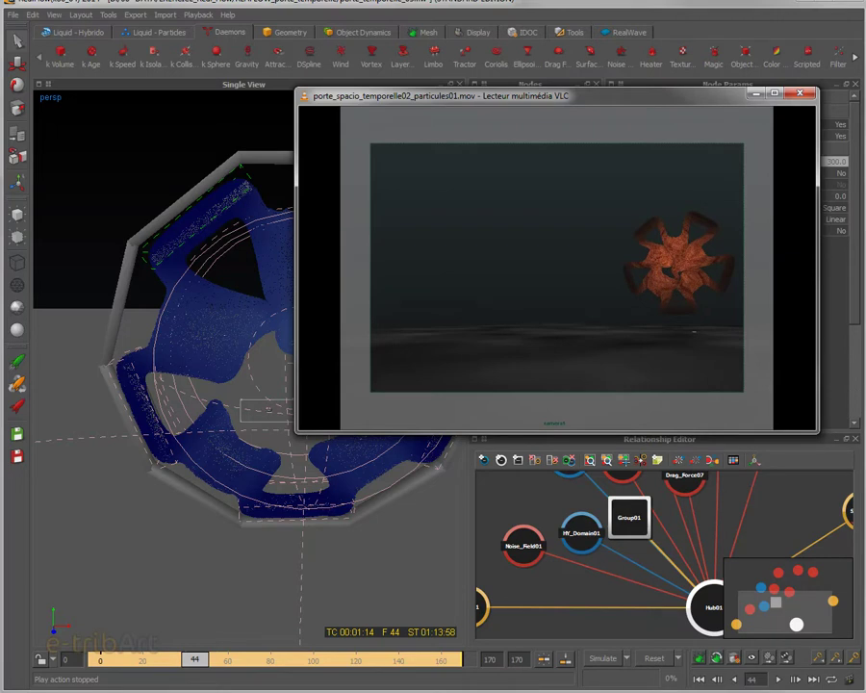
pyautogui.click(755, 94)
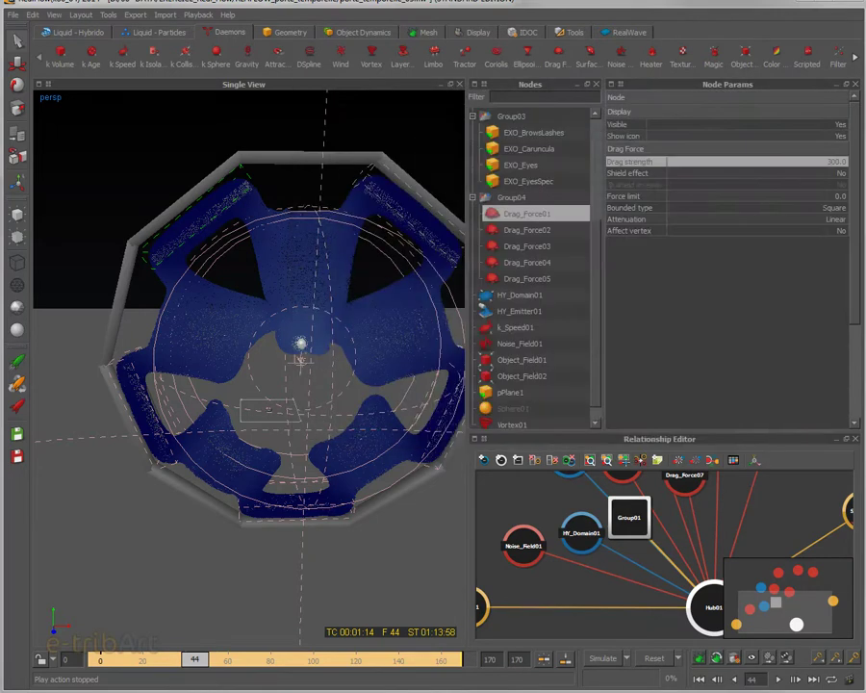
# Scrub to frame 65, select Vortex01, and examine its rotational and central strength and its position in the ring
pyautogui.moveTo(196, 660); pyautogui.dragTo(244, 660)
pyautogui.keyDown('alt'); pyautogui.moveTo(318, 445); pyautogui.dragTo(366, 342); pyautogui.keyUp('alt')
pyautogui.click(299, 332)
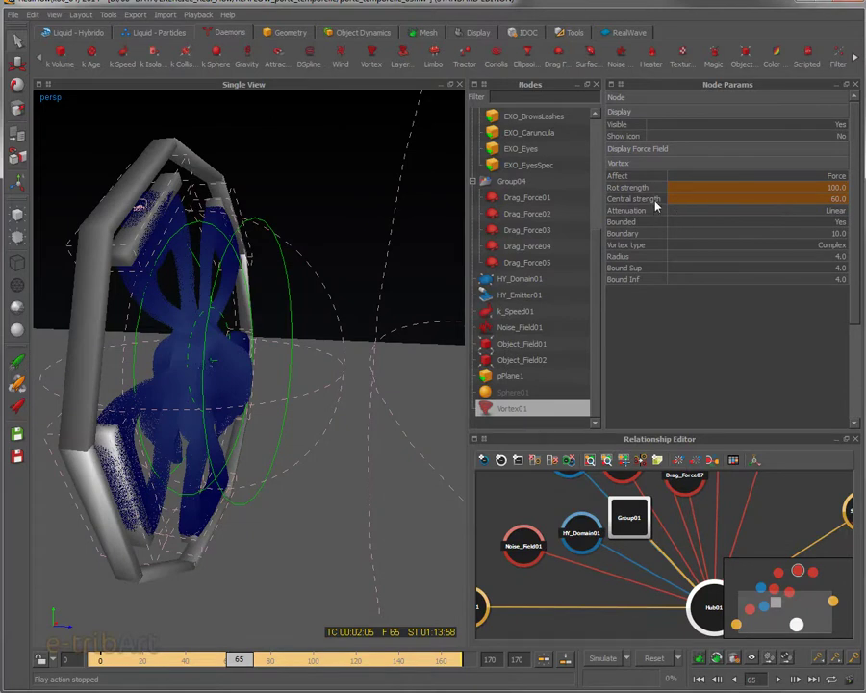
pyautogui.keyDown('alt'); pyautogui.moveTo(188, 319); pyautogui.dragTo(248, 339); pyautogui.keyUp('alt')
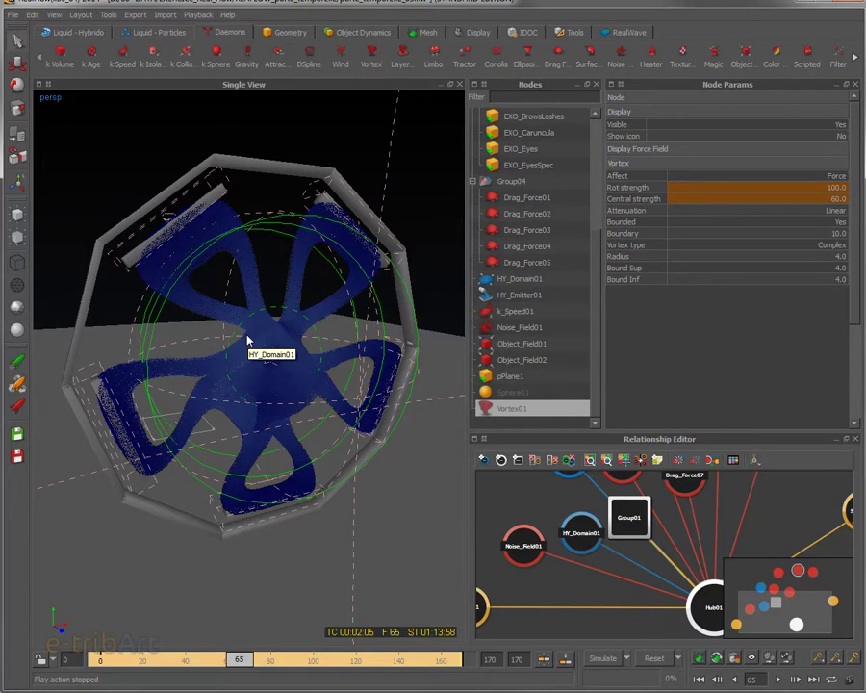
pyautogui.keyDown('alt'); pyautogui.moveTo(247, 339); pyautogui.dragTo(323, 385); pyautogui.keyUp('alt')
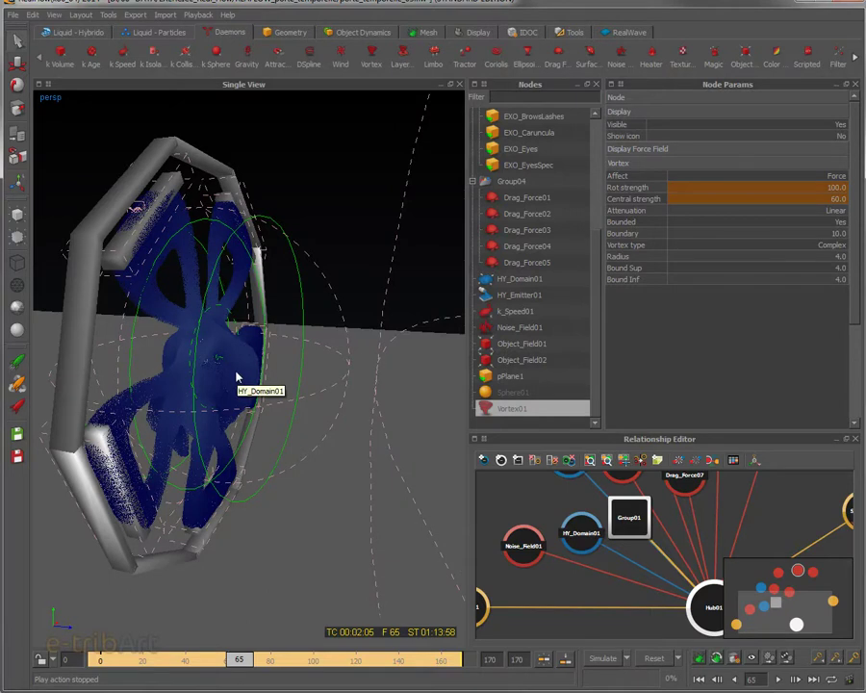
# Select Noise_Field01 and examine its strength and scale settings and how its spherical bounds cover the particles
pyautogui.keyDown('alt'); pyautogui.moveTo(240, 382); pyautogui.dragTo(327, 331); pyautogui.keyUp('alt')
pyautogui.click(343, 329)
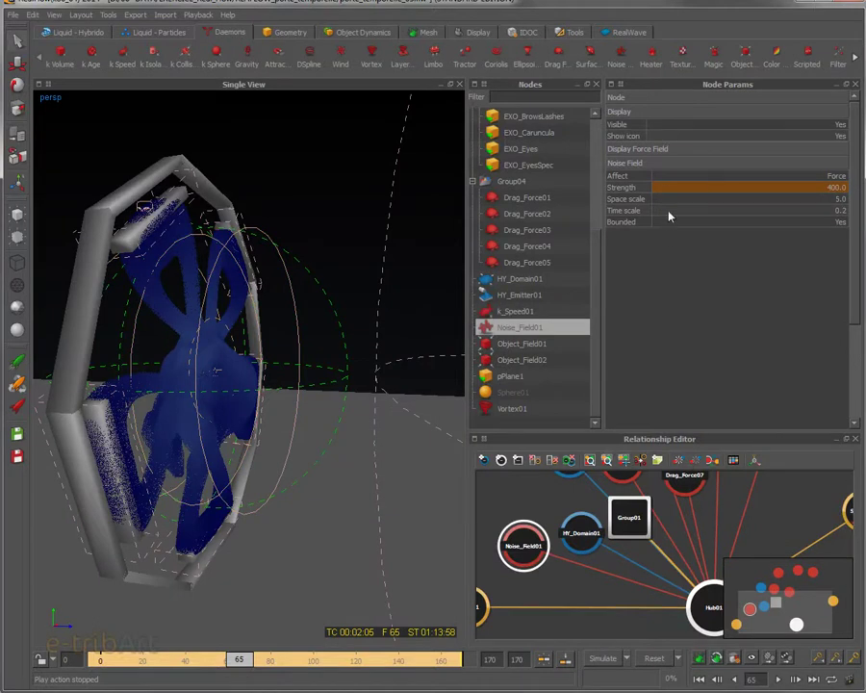
pyautogui.keyDown('alt'); pyautogui.moveTo(293, 395); pyautogui.dragTo(313, 409); pyautogui.keyUp('alt')
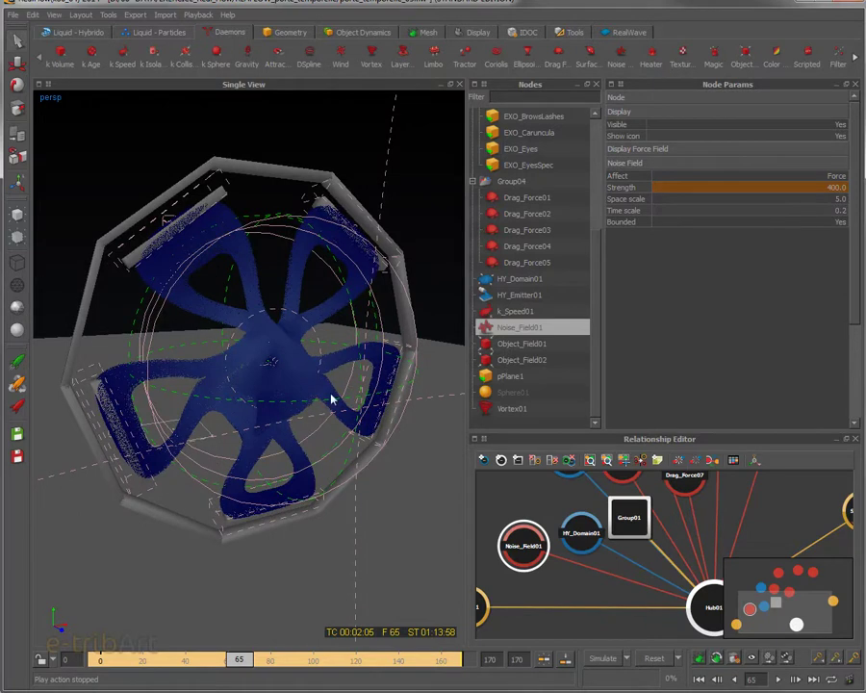
pyautogui.keyDown('alt'); pyautogui.moveTo(230, 400); pyautogui.dragTo(161, 320); pyautogui.keyUp('alt')
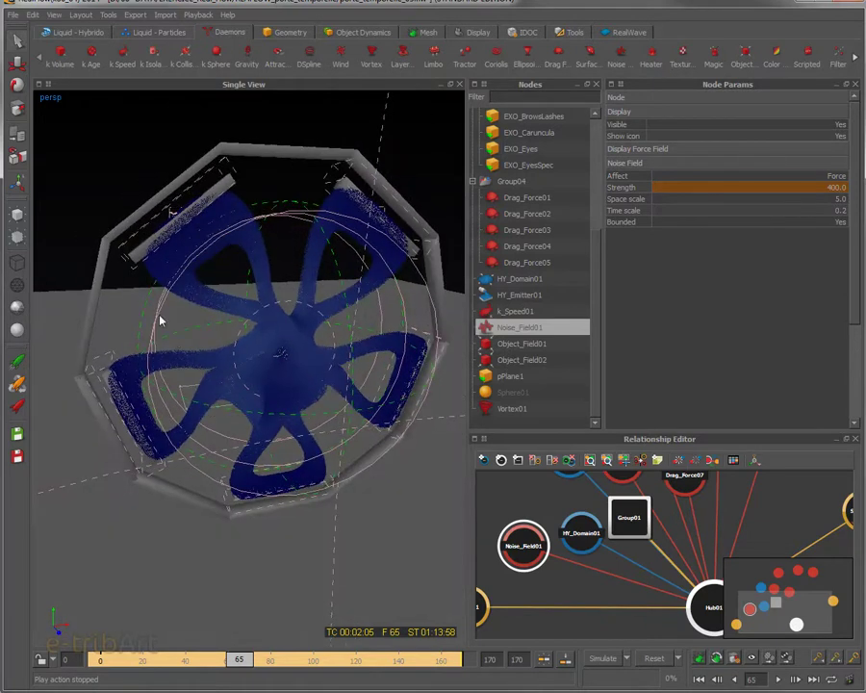
pyautogui.keyDown('alt'); pyautogui.moveTo(85, 367); pyautogui.dragTo(403, 362); pyautogui.keyUp('alt')
pyautogui.keyDown('alt'); pyautogui.moveTo(220, 397); pyautogui.dragTo(274, 348); pyautogui.keyUp('alt')
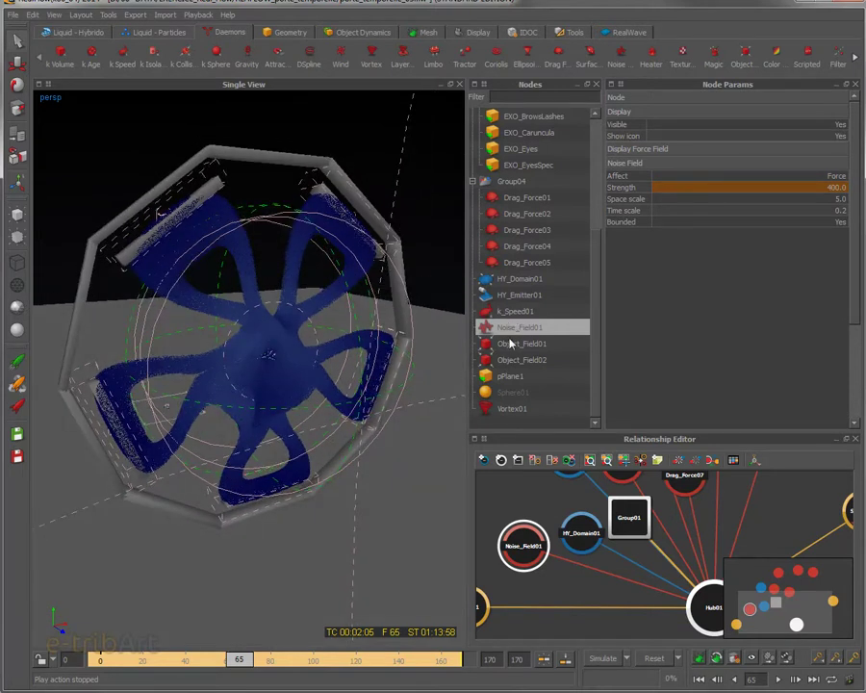
# Select Drag_Force07, the large spherical drag field beyond the portal ring
pyautogui.keyDown('alt'); pyautogui.moveTo(296, 387); pyautogui.dragTo(376, 373); pyautogui.keyUp('alt')
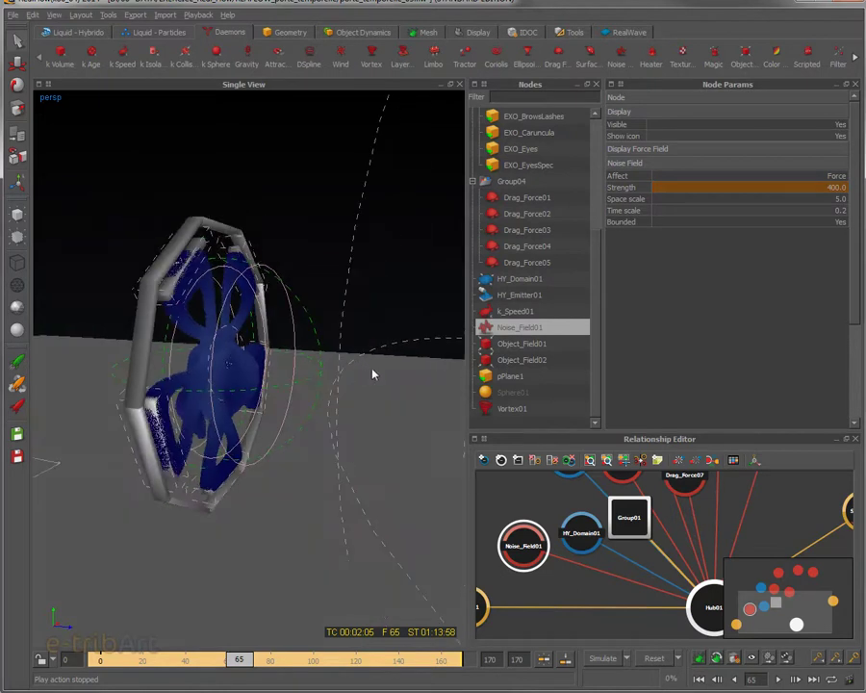
pyautogui.click(364, 327)
pyautogui.moveTo(364, 327)
pyautogui.keyDown('alt'); pyautogui.mouseDown()
pyautogui.moveTo(346, 340)
pyautogui.moveTo(358, 337)
pyautogui.mouseUp(); pyautogui.keyUp('alt')
# Scrub through frames 84 and 115 to frame 126, examining how the particles burst out of the ring
pyautogui.moveTo(239, 660); pyautogui.dragTo(283, 663)
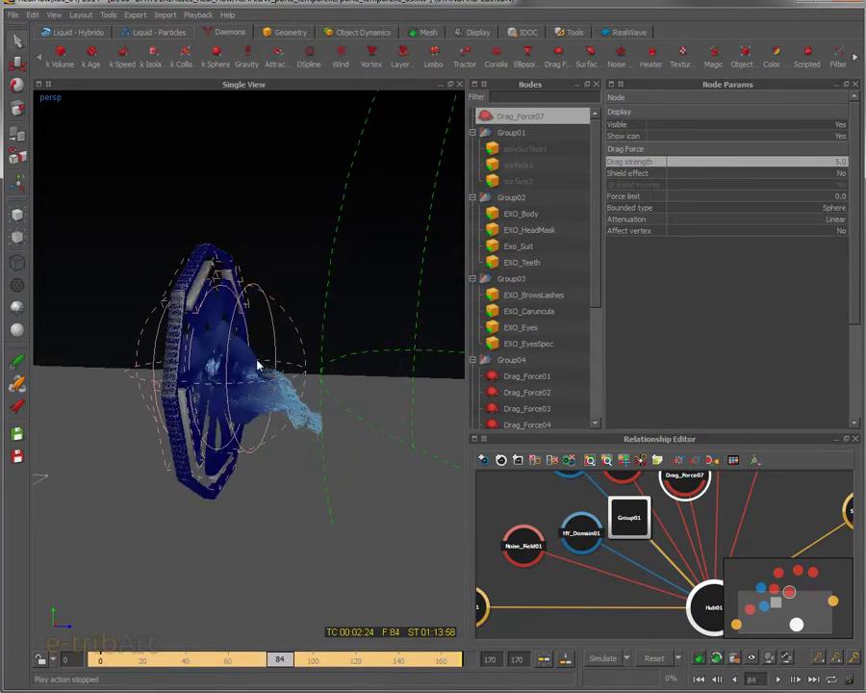
pyautogui.click(260, 660)
pyautogui.moveTo(260, 660); pyautogui.dragTo(346, 662)
pyautogui.click(315, 663)
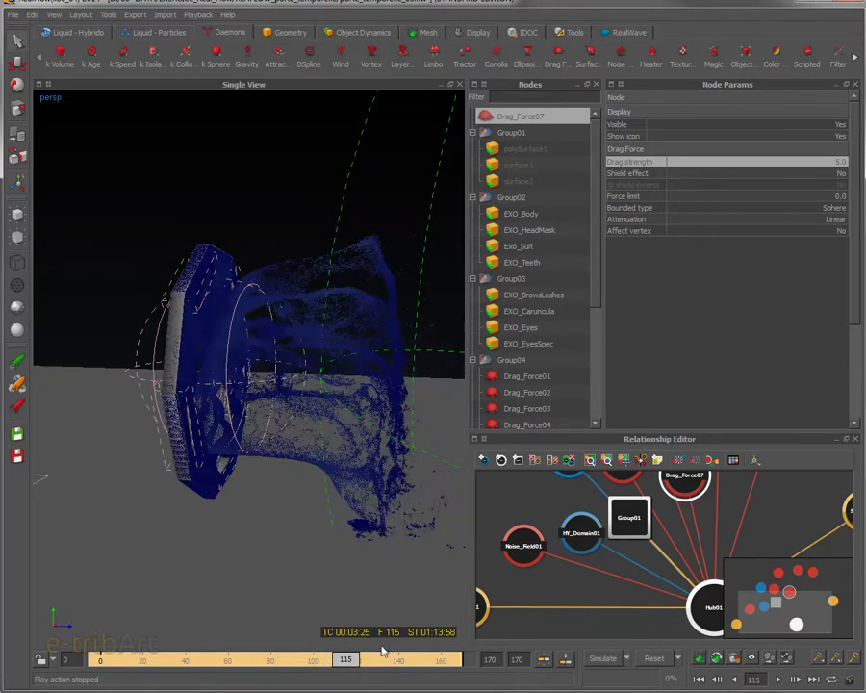
pyautogui.click(356, 662)
pyautogui.moveTo(358, 662); pyautogui.dragTo(371, 662)
# Inspect Drag_Force07's drag strength and how its sphere encloses the expelled particles at frame 126
pyautogui.keyDown('alt'); pyautogui.moveTo(344, 460); pyautogui.dragTo(366, 306); pyautogui.keyUp('alt')
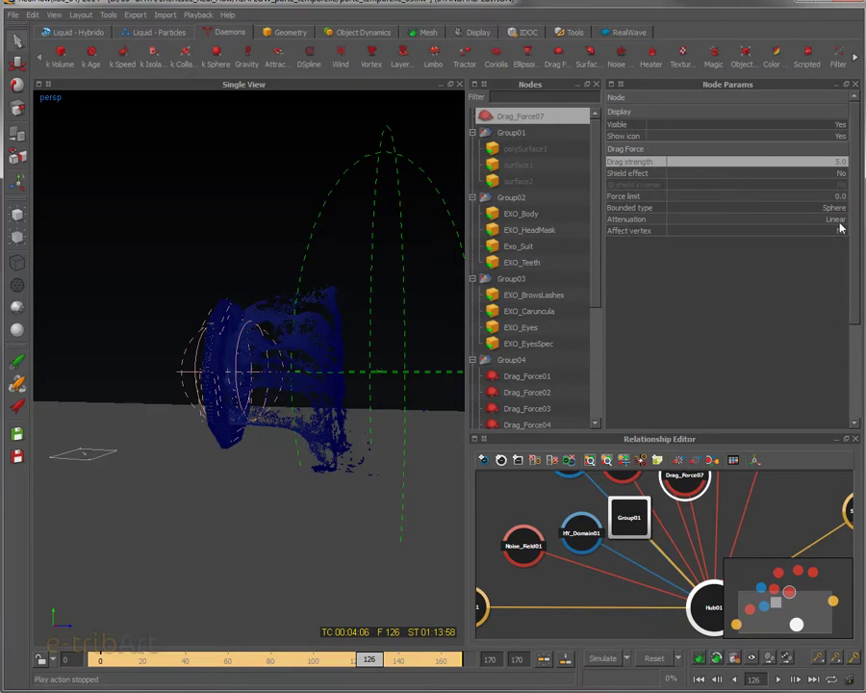
pyautogui.keyDown('alt'); pyautogui.moveTo(400, 356); pyautogui.dragTo(314, 339); pyautogui.keyUp('alt')
pyautogui.doubleClick(840, 163)
pyautogui.keyDown('alt'); pyautogui.moveTo(279, 317); pyautogui.dragTo(222, 339); pyautogui.keyUp('alt')
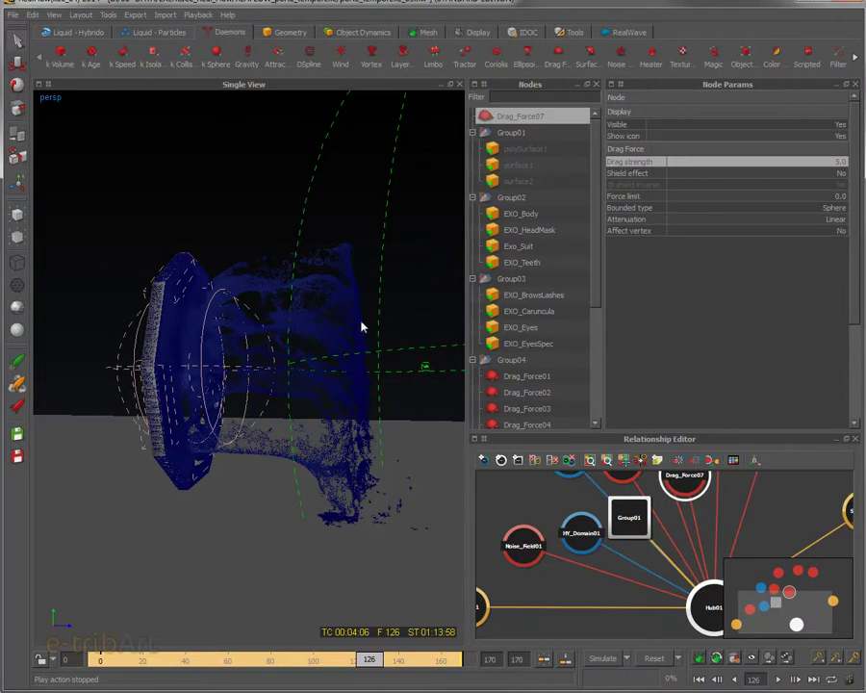
pyautogui.keyDown('alt'); pyautogui.moveTo(402, 353); pyautogui.dragTo(77, 383); pyautogui.keyUp('alt')
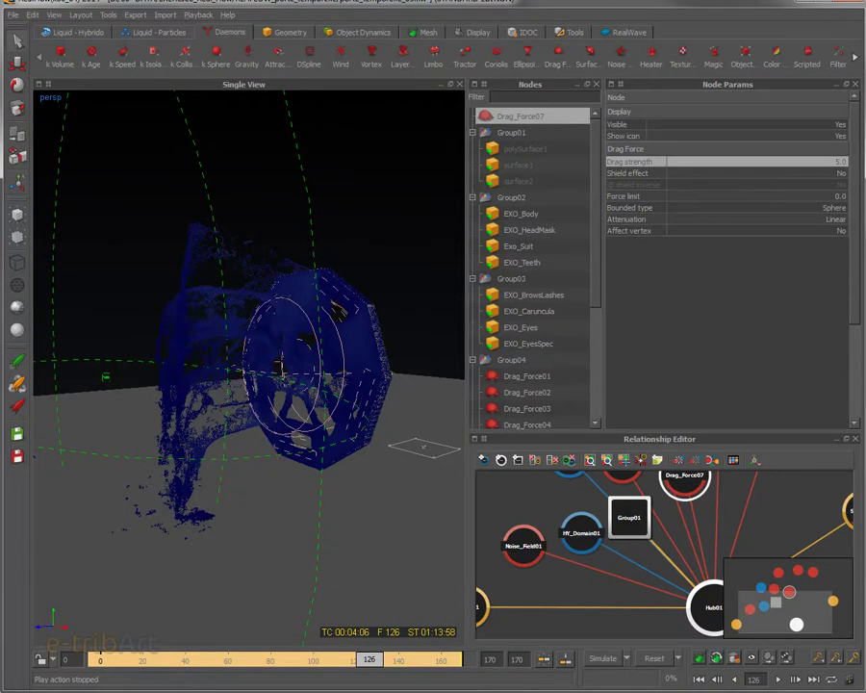
# Switch to VLC, replay porte_spacio_temporelle02_particules01.mov, and close the player window
pyautogui.hotkey('alt', 'Tab')
pyautogui.rightClick(352, 398)
pyautogui.click(381, 399)
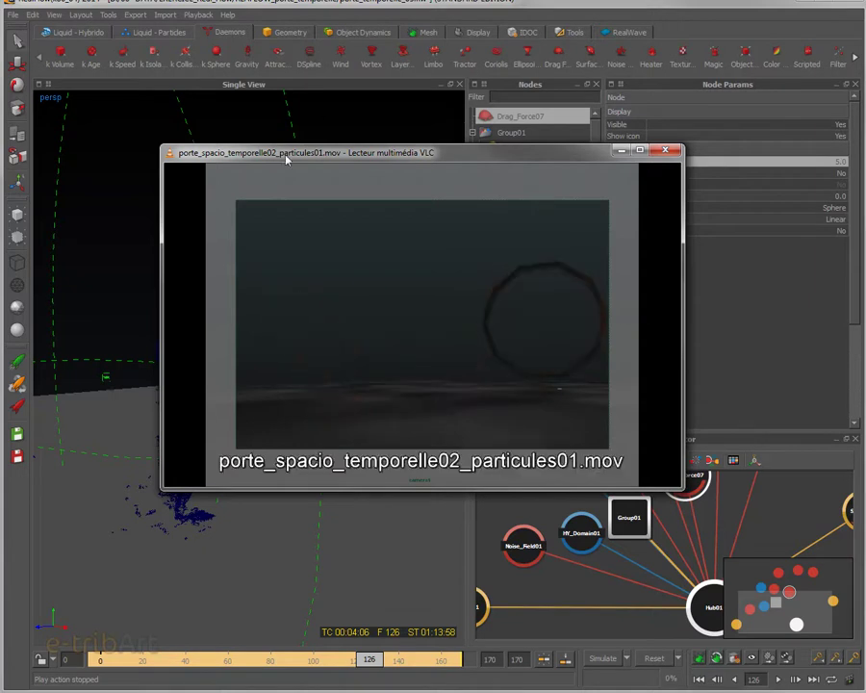
pyautogui.hotkey('alt', 'F4')
# Examine the expelled particle sheets and the ring up close at frame 126
pyautogui.keyDown('alt'); pyautogui.moveTo(350, 343); pyautogui.dragTo(308, 392); pyautogui.keyUp('alt')
pyautogui.scroll(-1, 333, 399)
pyautogui.scroll(4, 333, 399)
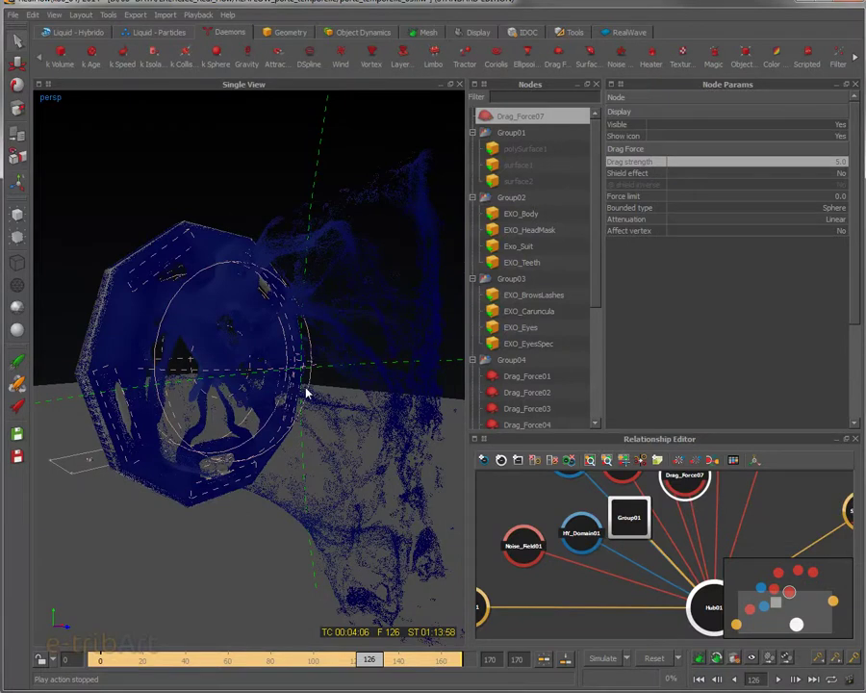
pyautogui.moveTo(321, 328)
pyautogui.keyDown('alt'); pyautogui.mouseDown()
pyautogui.moveTo(387, 315)
pyautogui.moveTo(329, 328)
pyautogui.mouseUp(); pyautogui.keyUp('alt')
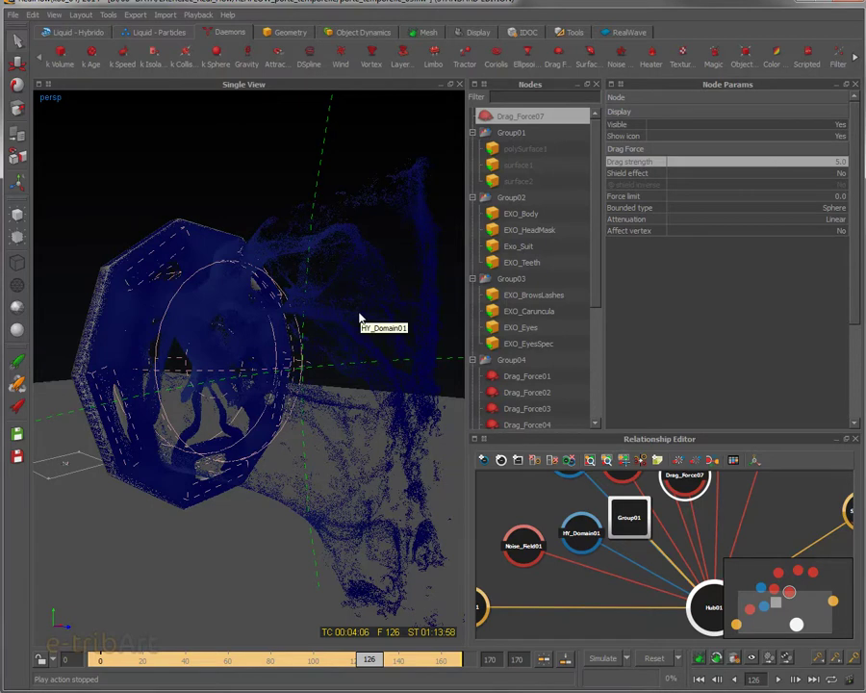
pyautogui.keyDown('alt'); pyautogui.moveTo(360, 322); pyautogui.dragTo(300, 319); pyautogui.keyUp('alt')
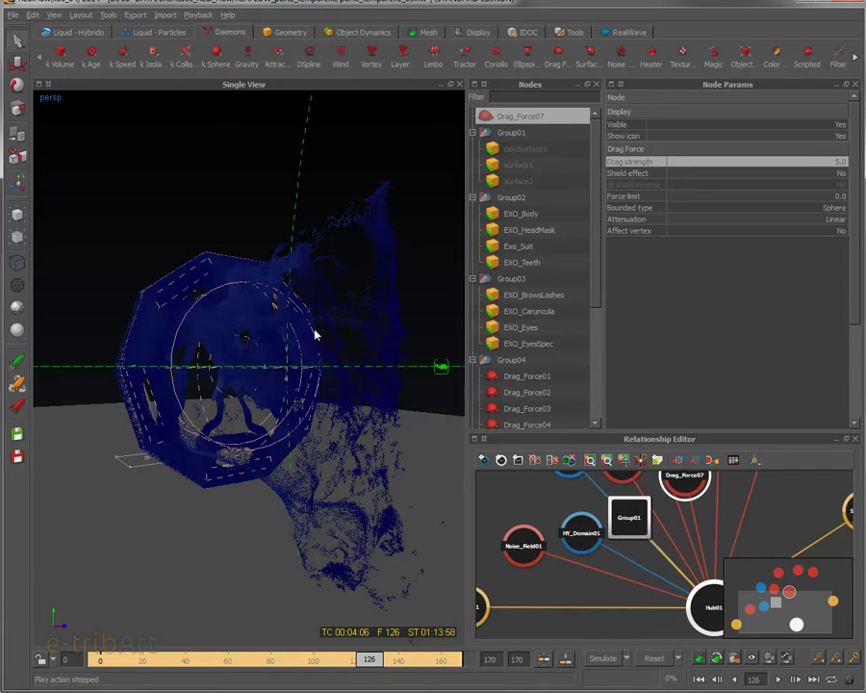
pyautogui.moveTo(316, 332)
pyautogui.keyDown('alt'); pyautogui.mouseDown()
pyautogui.moveTo(374, 322)
pyautogui.moveTo(246, 341)
pyautogui.moveTo(207, 337)
pyautogui.moveTo(358, 324)
pyautogui.moveTo(348, 331)
pyautogui.moveTo(363, 339)
pyautogui.moveTo(337, 352)
pyautogui.moveTo(311, 310)
pyautogui.mouseUp(); pyautogui.keyUp('alt')
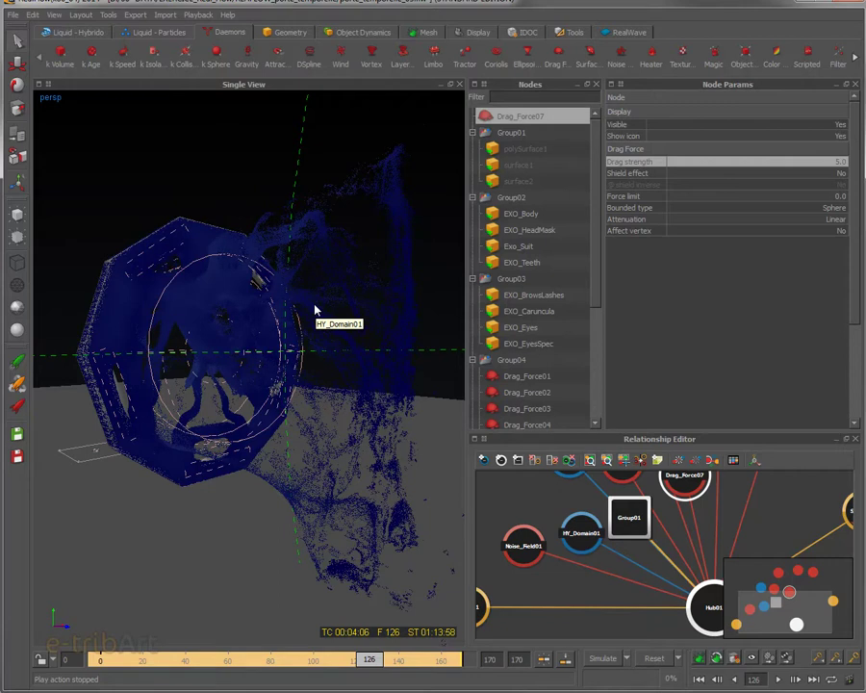
pyautogui.moveTo(330, 335)
pyautogui.mouseDown(button='middle')
pyautogui.moveTo(230, 325)
pyautogui.moveTo(358, 329)
pyautogui.moveTo(326, 335)
pyautogui.mouseUp(button='middle')
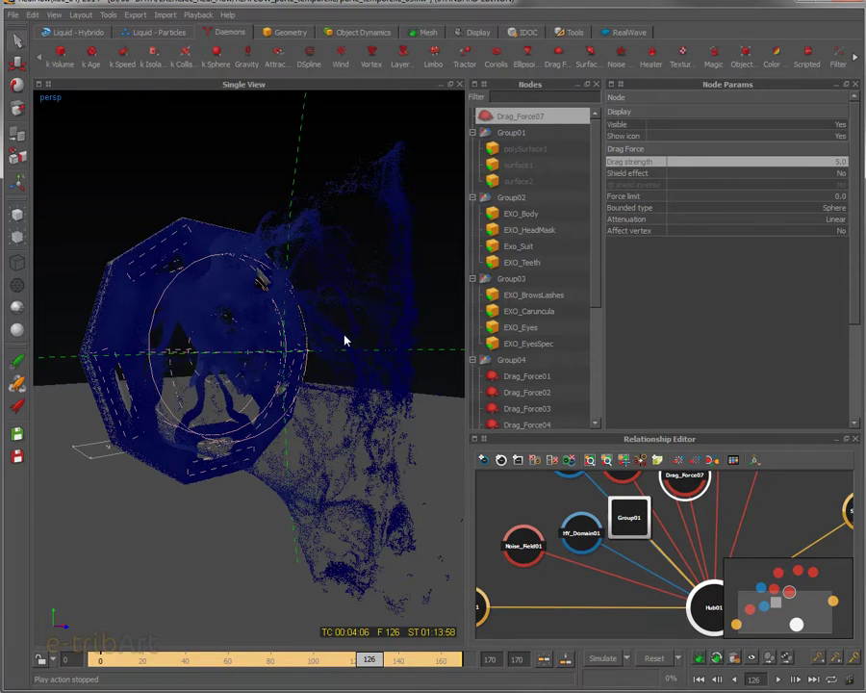
# Scrub the simulation to frame 108 and examine the particle burst at an earlier stage from another angle
pyautogui.keyDown('alt'); pyautogui.moveTo(345, 347); pyautogui.dragTo(393, 373); pyautogui.keyUp('alt')
pyautogui.moveTo(199, 664); pyautogui.dragTo(330, 662)
pyautogui.keyDown('alt'); pyautogui.moveTo(327, 473); pyautogui.dragTo(379, 415); pyautogui.keyUp('alt')
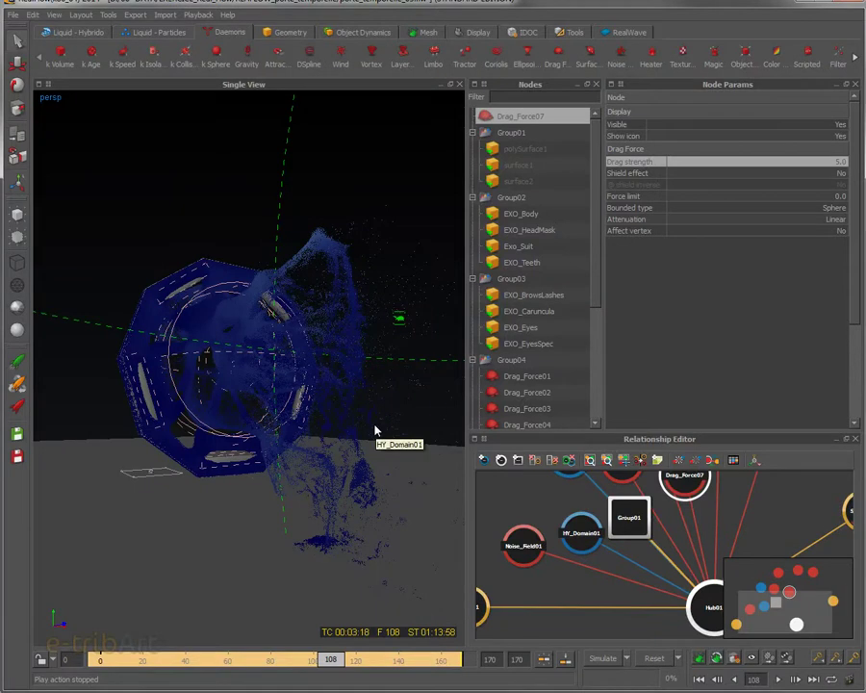